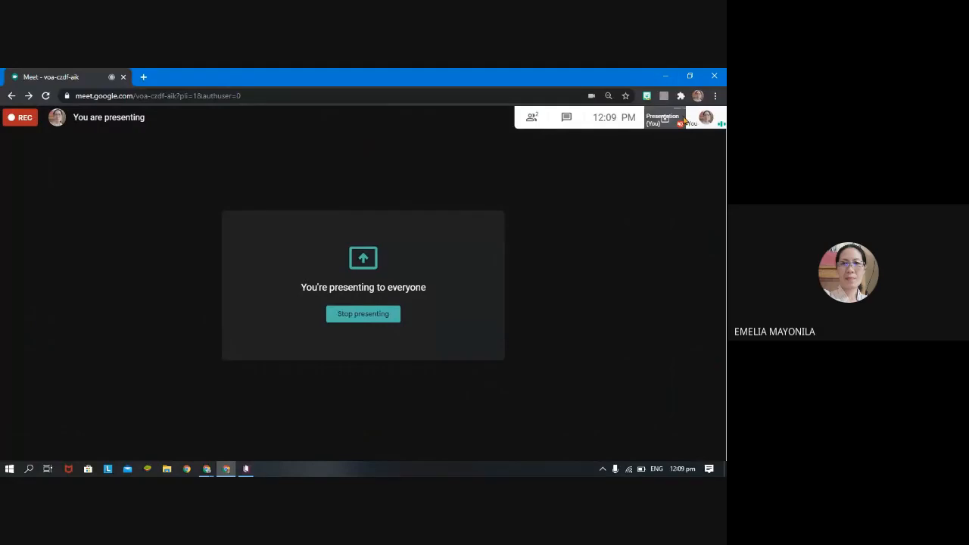
# Exit Kotobee Author's untitled book and open the author's personal folder on New Volume (D:) in File Explorer.
pyautogui.click(663, 80)
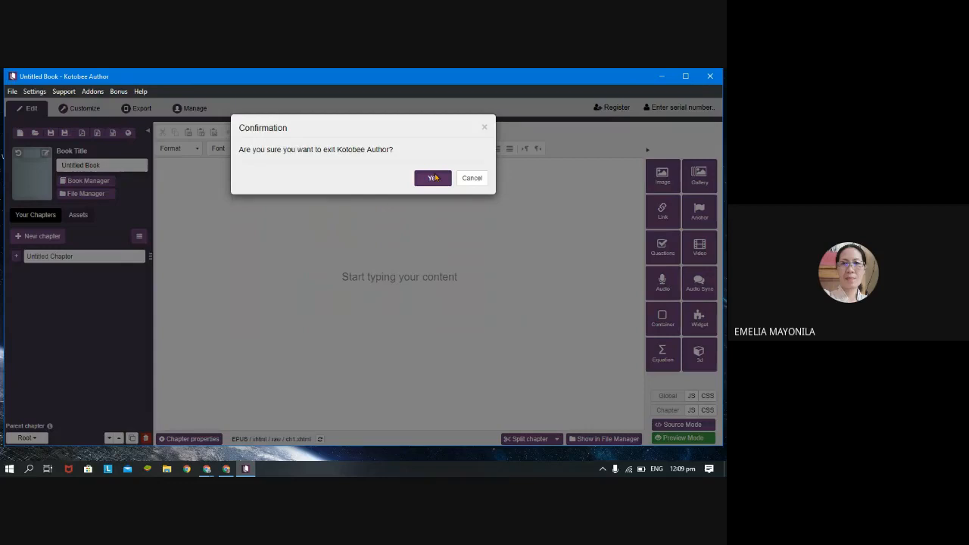
pyautogui.click(436, 177)
pyautogui.click(167, 469)
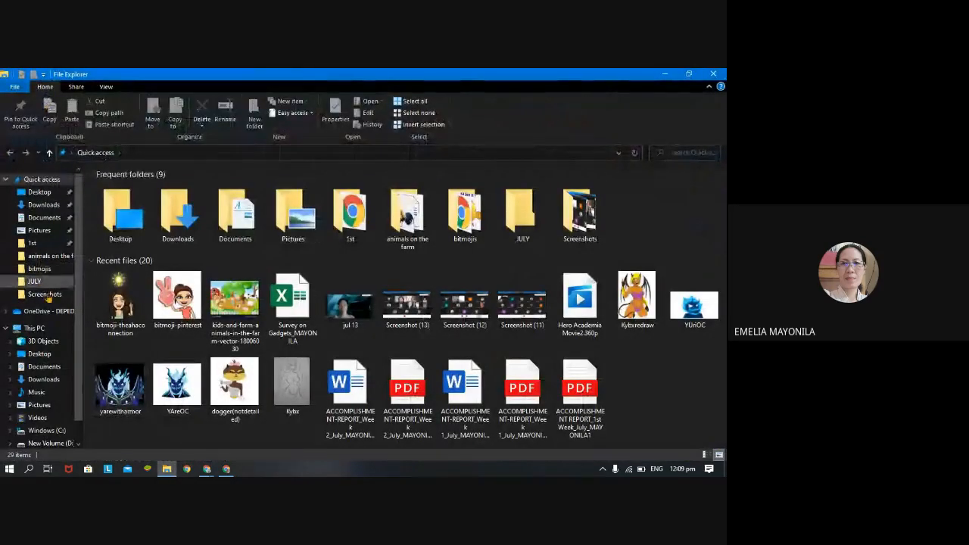
pyautogui.click(34, 328)
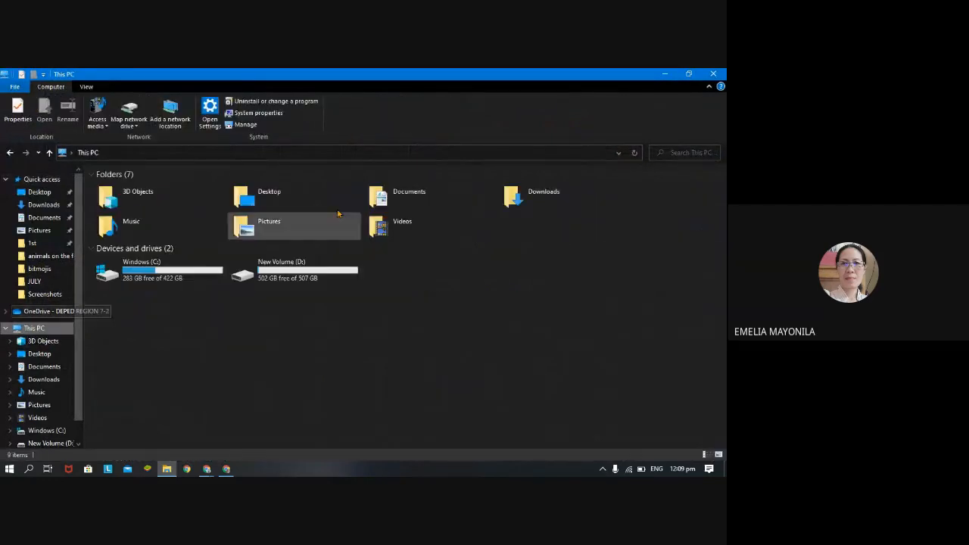
pyautogui.doubleClick(291, 271)
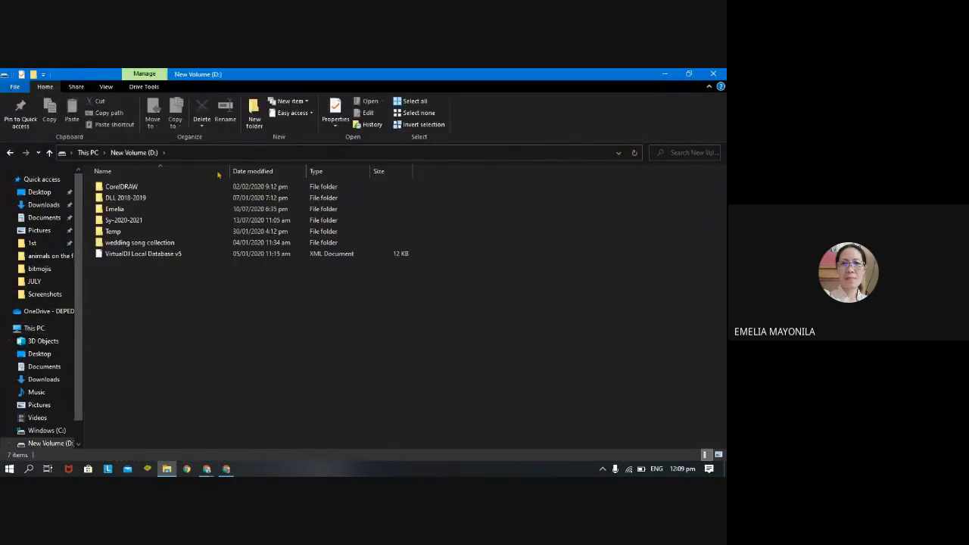
pyautogui.doubleClick(118, 210)
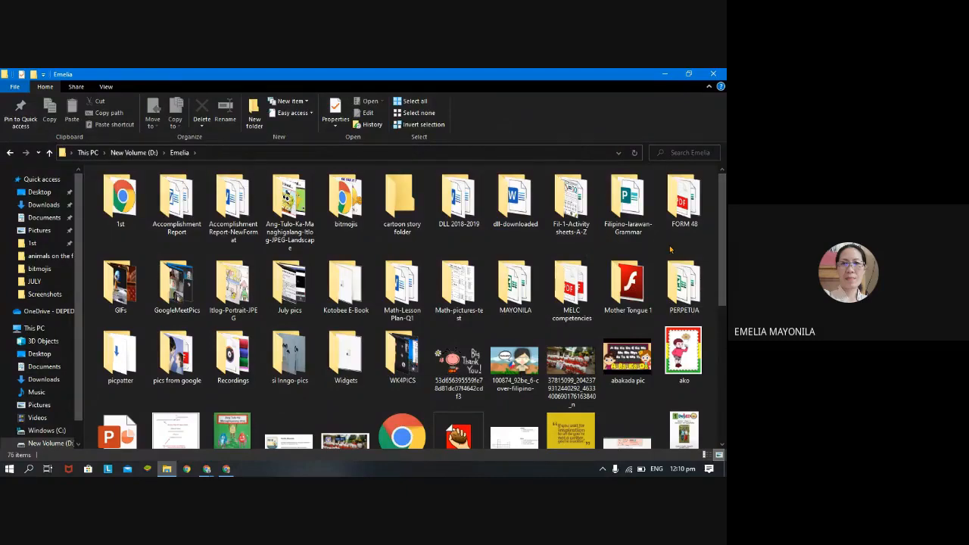
# Open the Mga Tunog na Naririnig book from the Kotobee E-Book folder and dismiss the update notice.
pyautogui.scroll(-2, 670, 249)
pyautogui.scroll(2, 529, 273)
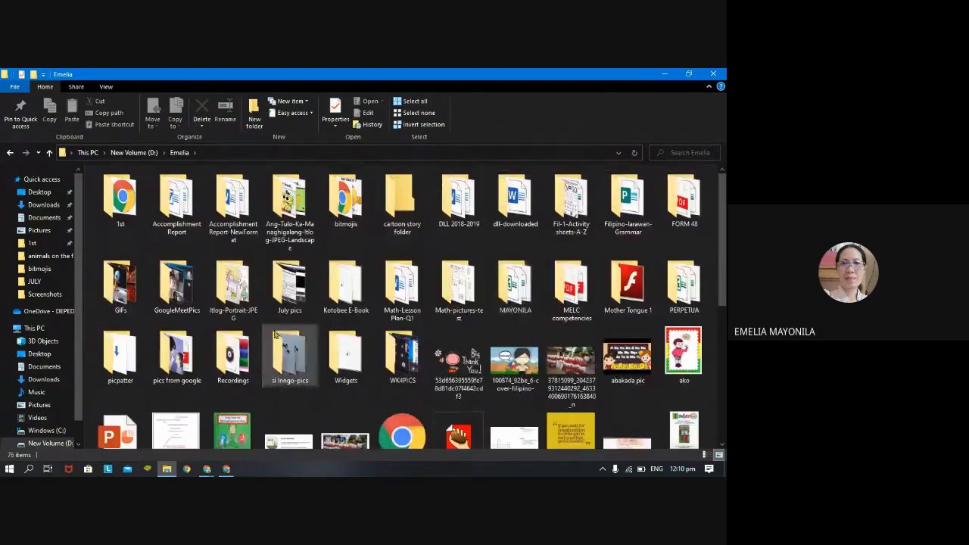
pyautogui.click(358, 293)
pyautogui.doubleClick(358, 293)
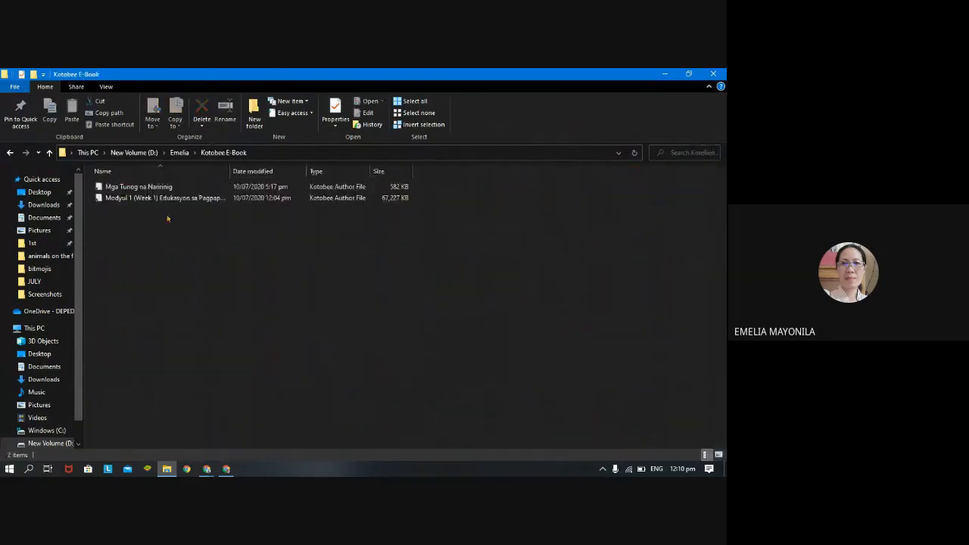
pyautogui.click(169, 188)
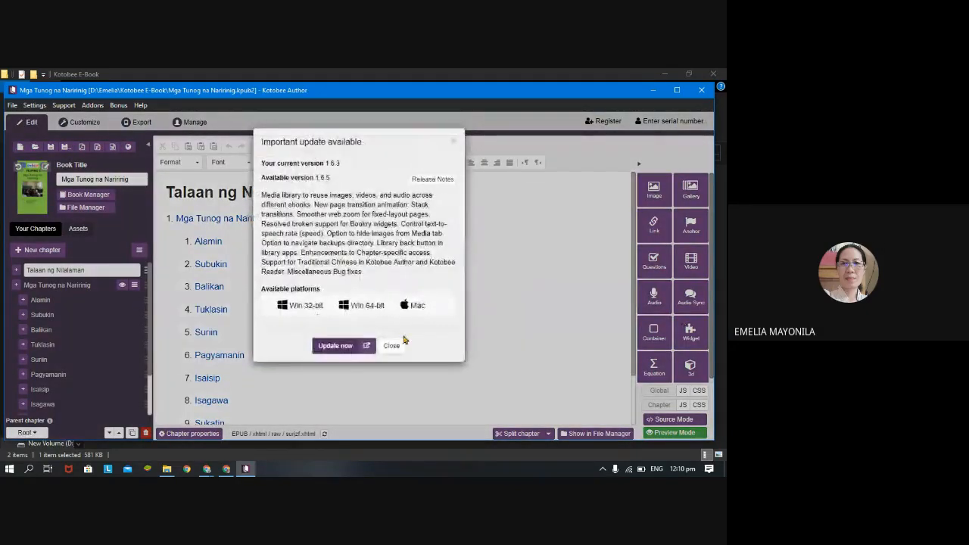
pyautogui.click(390, 344)
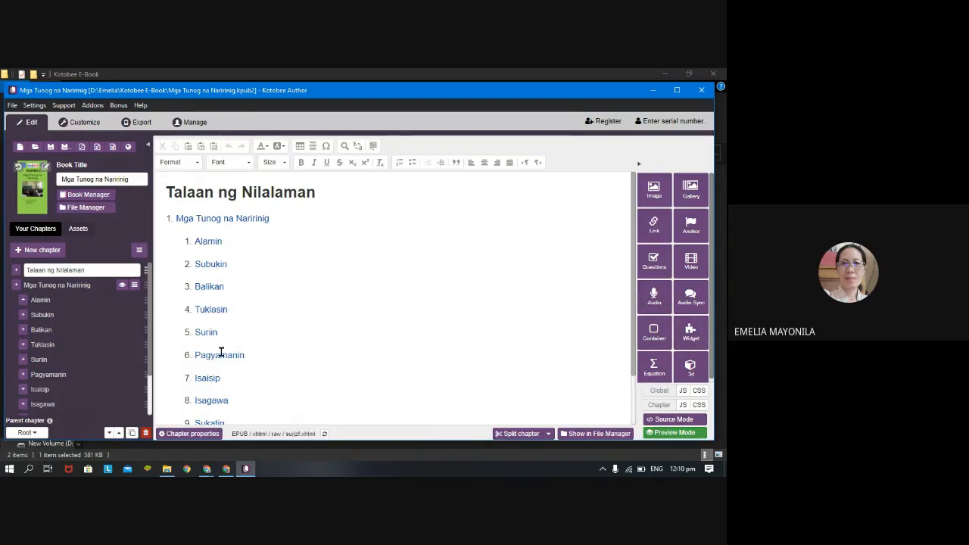
# Open the Mga Tunog na Naririnig chapter and look over its page content.
pyautogui.click(65, 286)
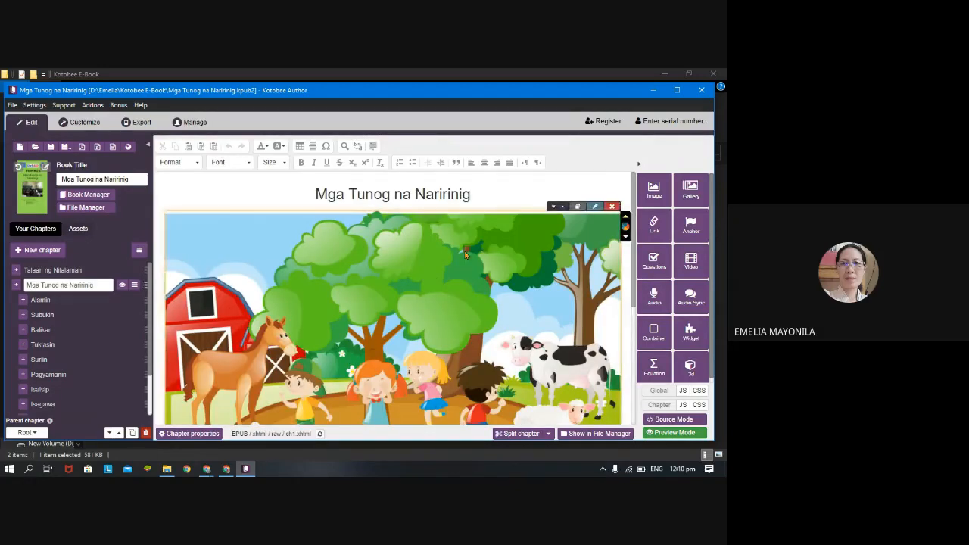
pyautogui.scroll(-5, 465, 255)
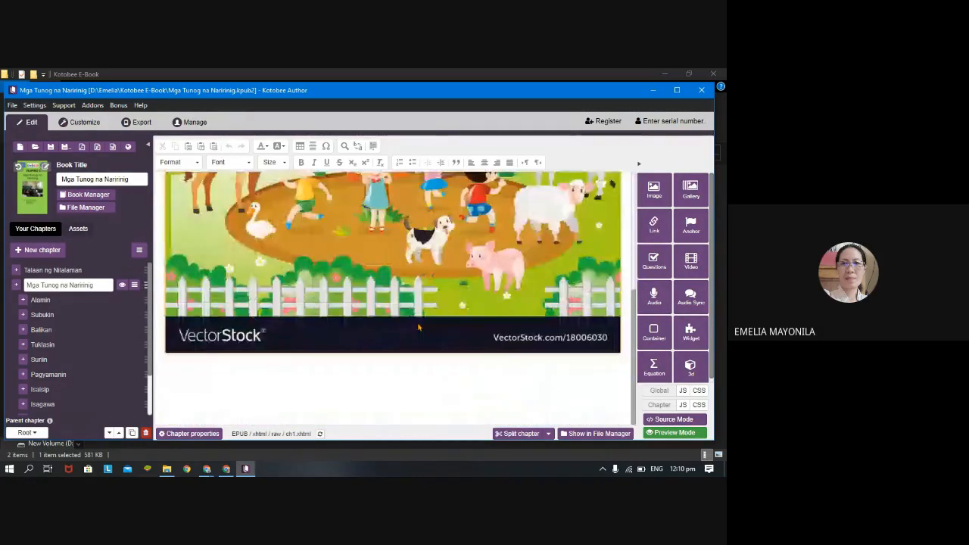
pyautogui.scroll(5, 418, 327)
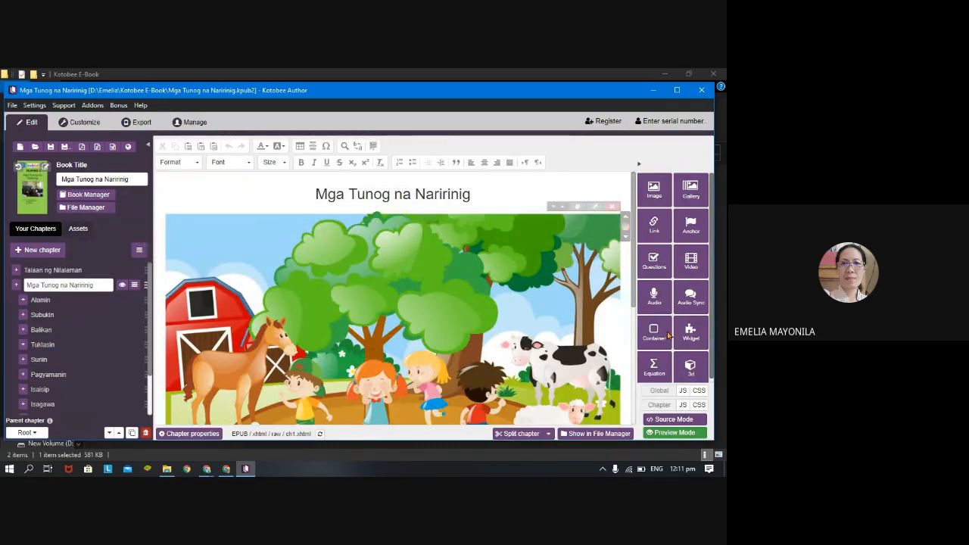
pyautogui.click(612, 208)
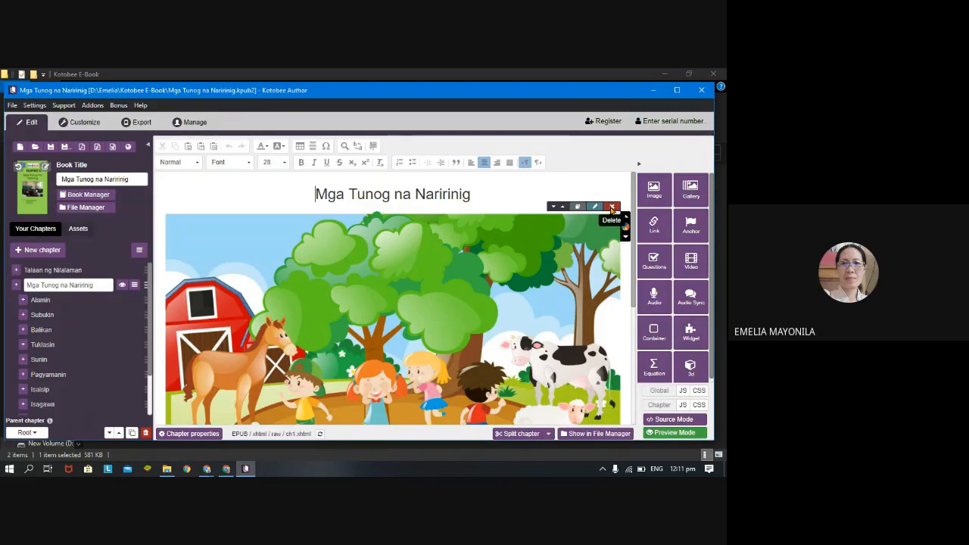
pyautogui.click(612, 209)
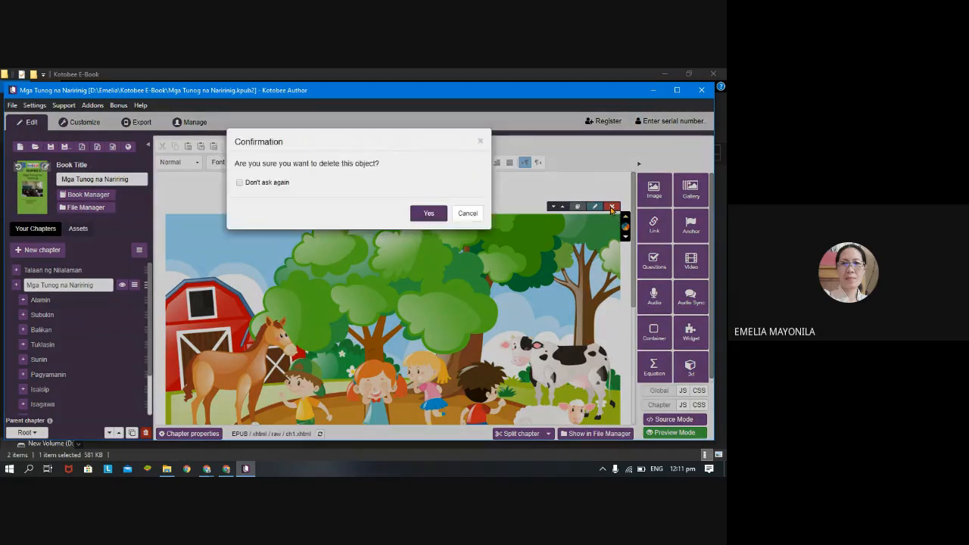
pyautogui.click(463, 214)
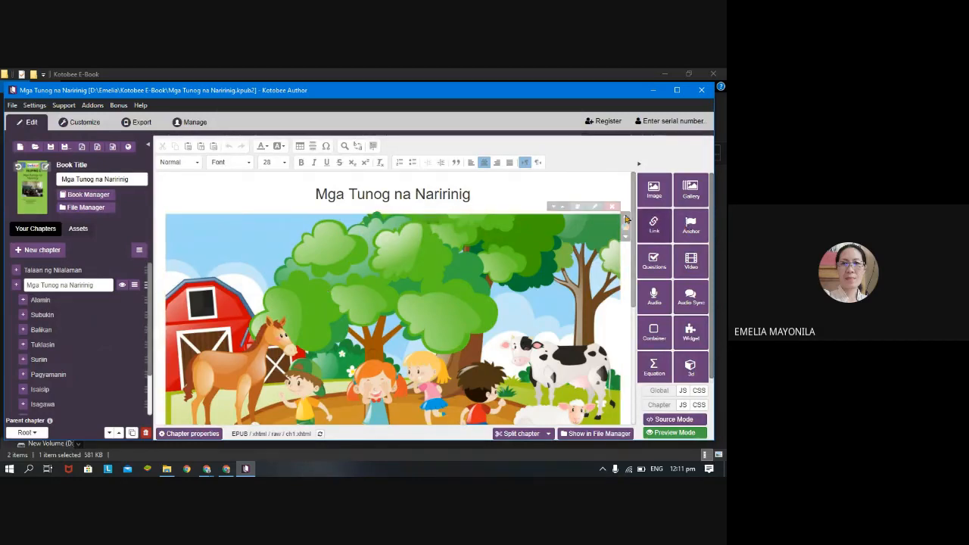
# Delete the farm picture below the Mga Tunog na Naririnig heading.
pyautogui.moveTo(609, 210)
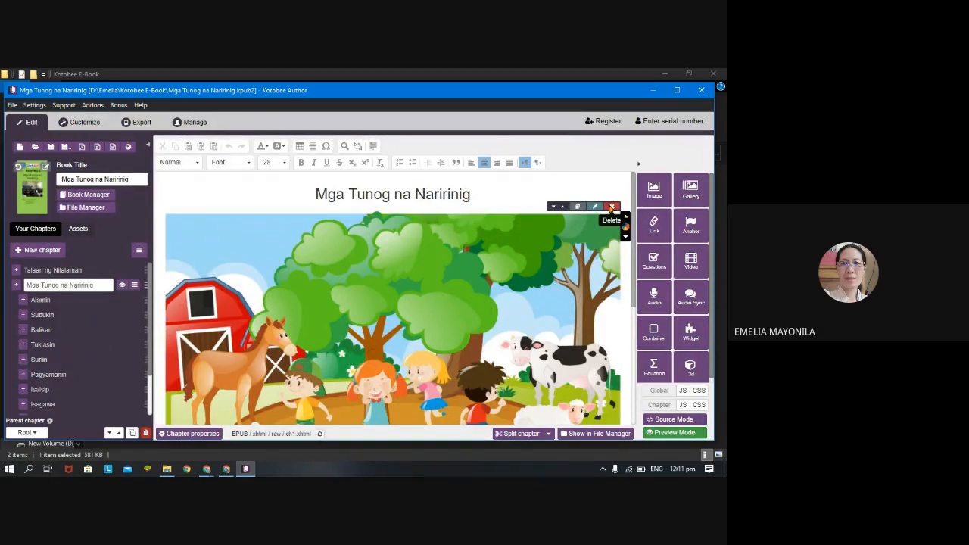
pyautogui.click(612, 207)
pyautogui.click(428, 213)
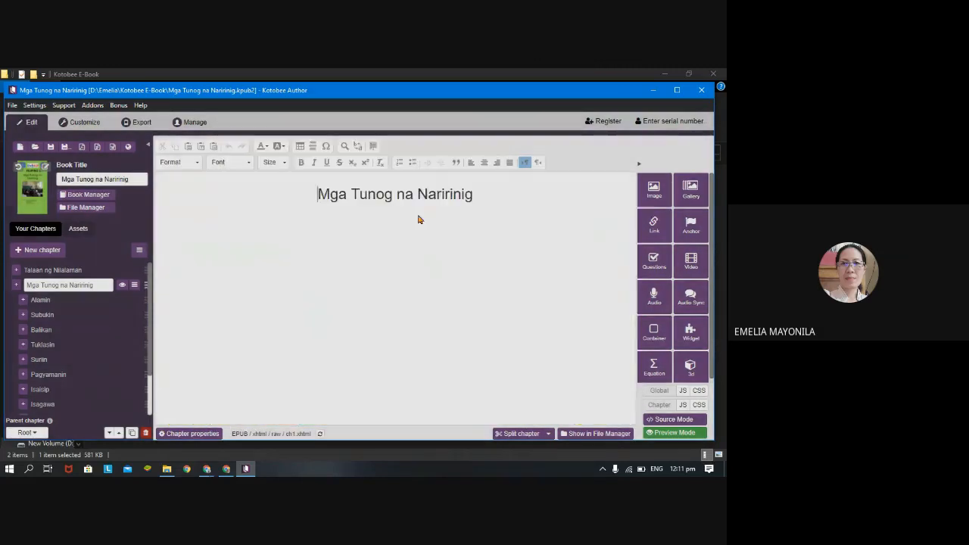
# Write the instruction "Iayos ang mga pira-pirasong larawan upang mabuo ang isang lugar." below the chapter heading.
pyautogui.click(575, 247)
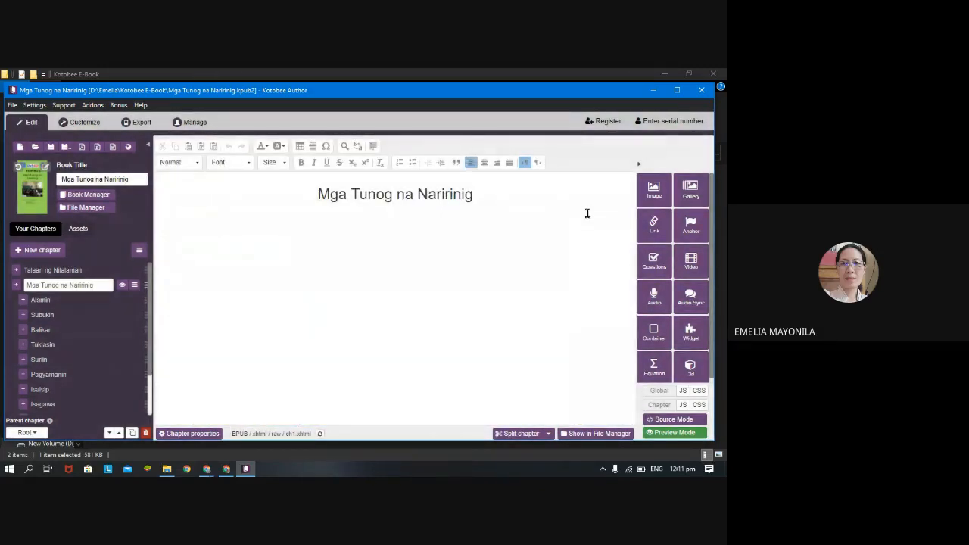
pyautogui.click(237, 224)
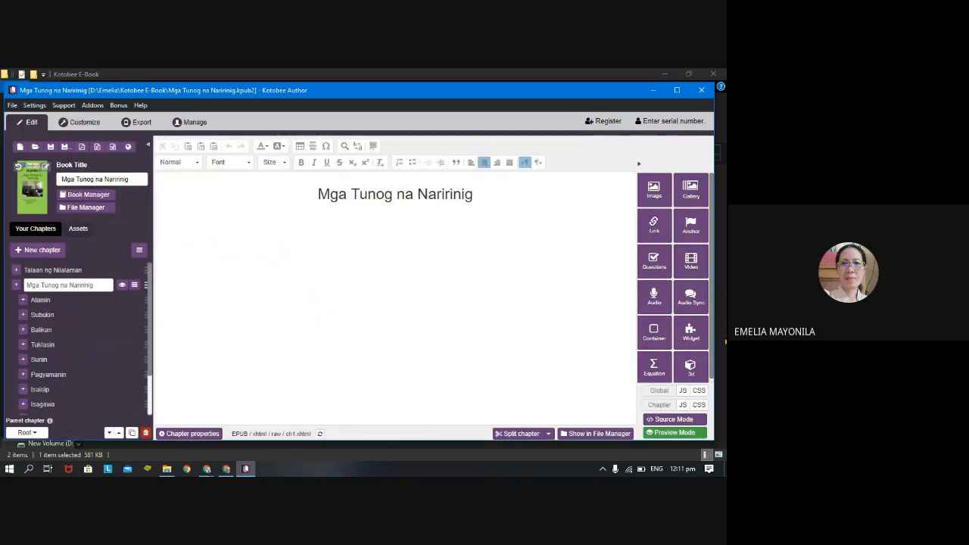
pyautogui.write('Buuin')
pyautogui.press('BackSpace')
pyautogui.press('BackSpace')
pyautogui.press('BackSpace')
pyautogui.press('BackSpace')
pyautogui.write('layos ang m')
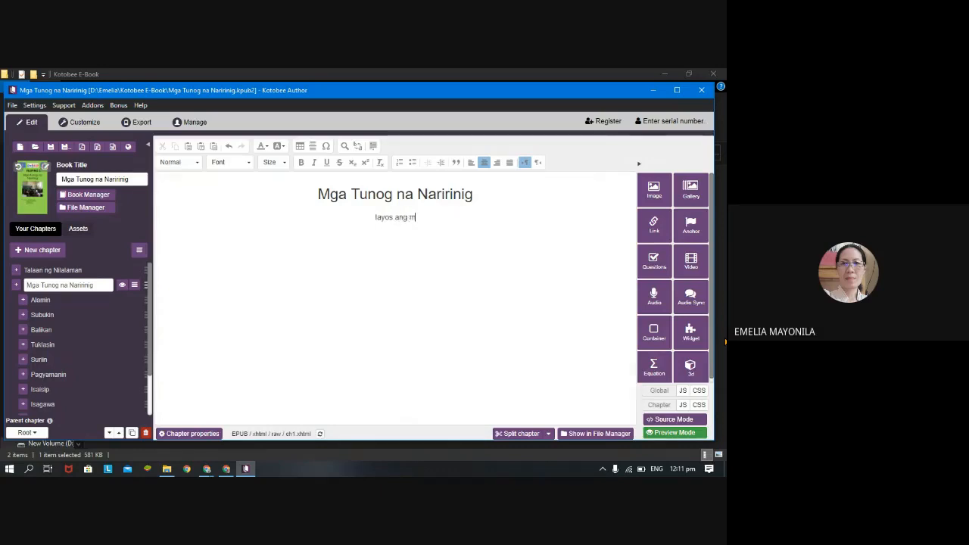
pyautogui.write('ga pira-piraso')
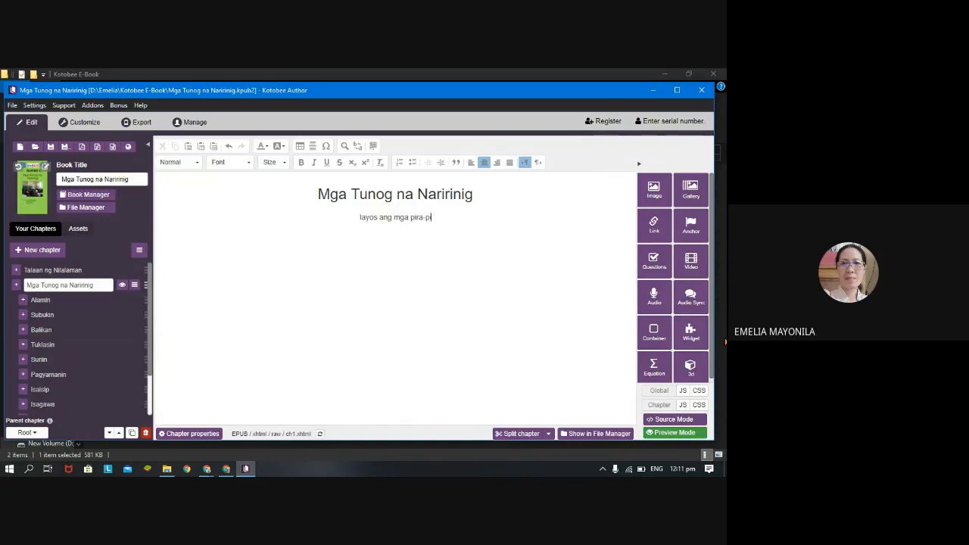
pyautogui.write('ng ')
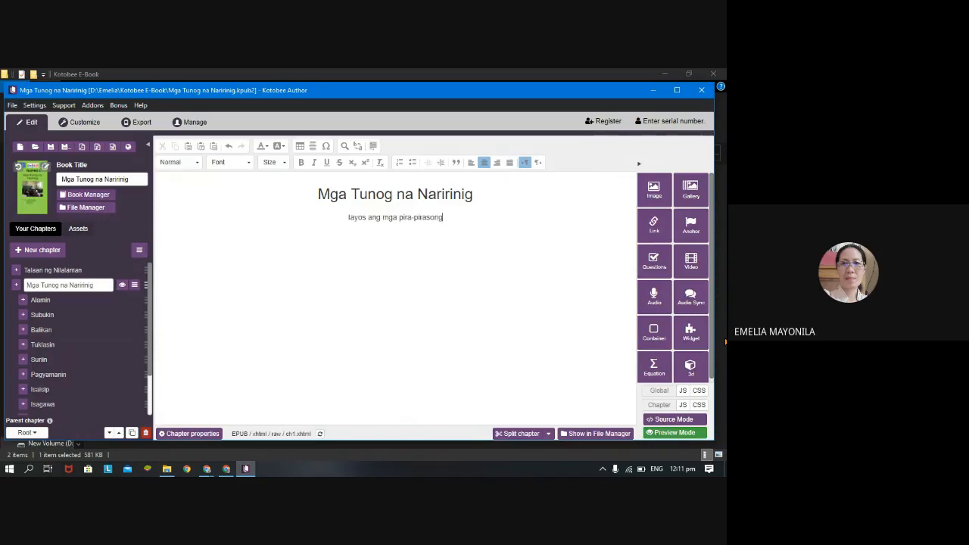
pyautogui.write('lara')
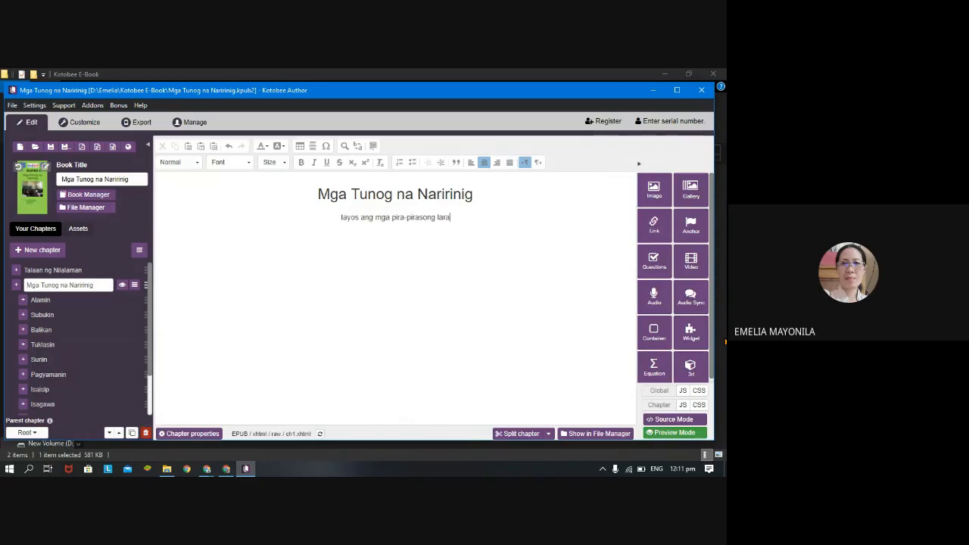
pyautogui.write('wan ')
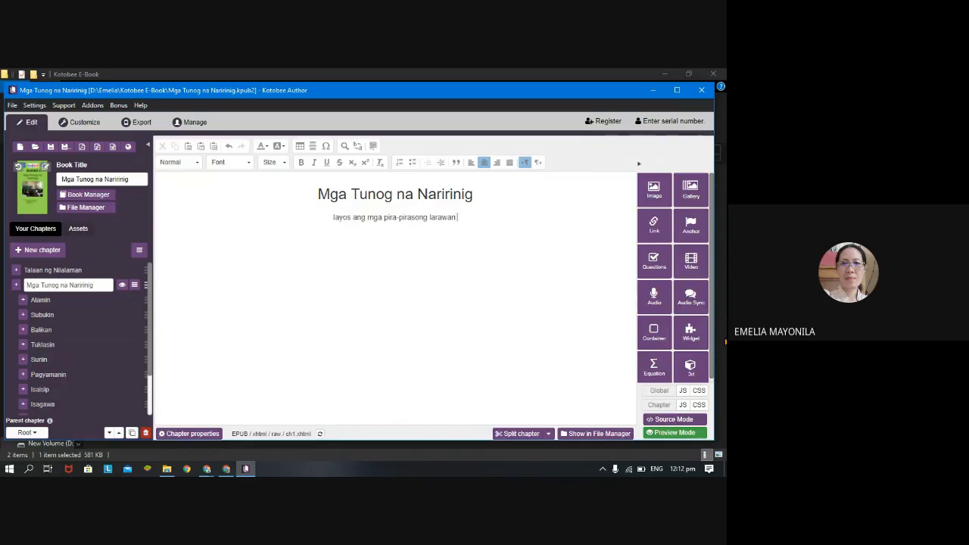
pyautogui.write('upang ')
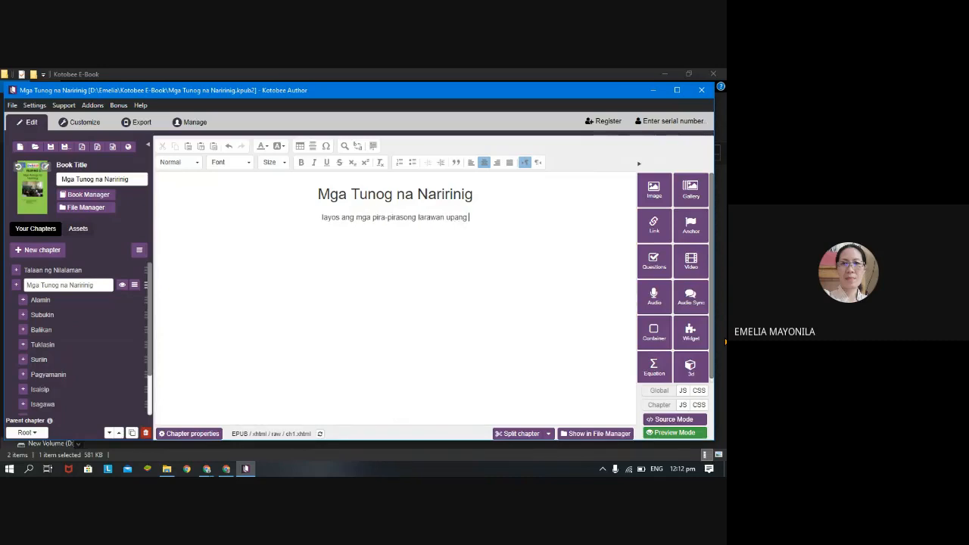
pyautogui.write('mab')
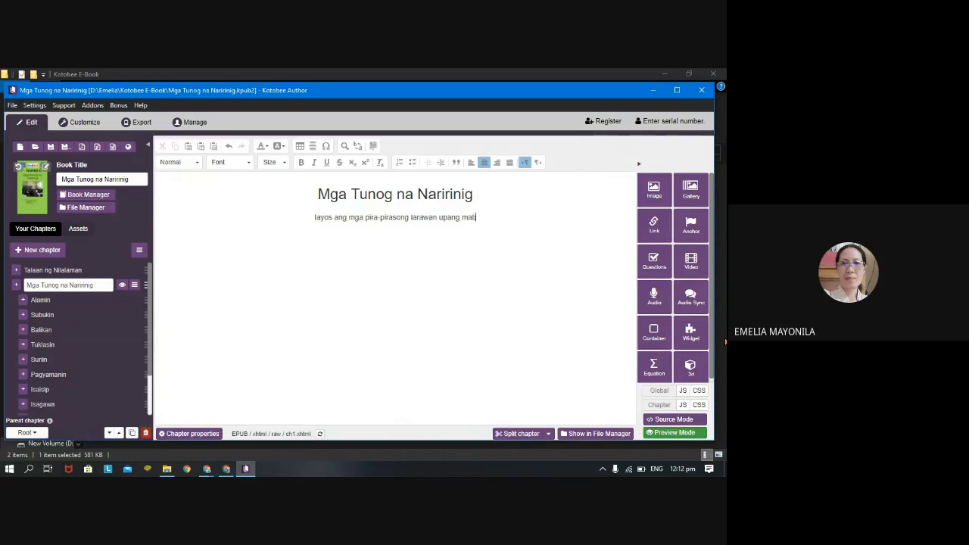
pyautogui.write('uo ang')
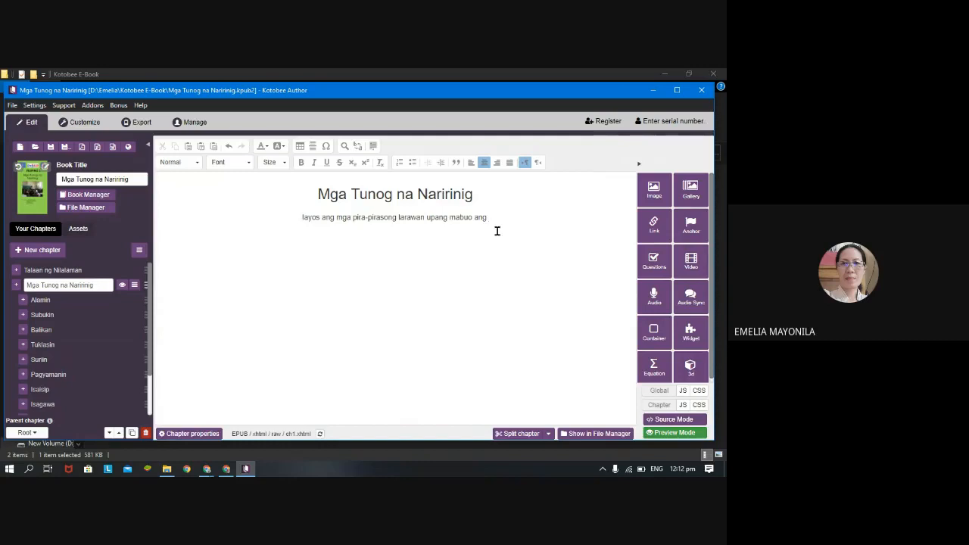
pyautogui.write('isan')
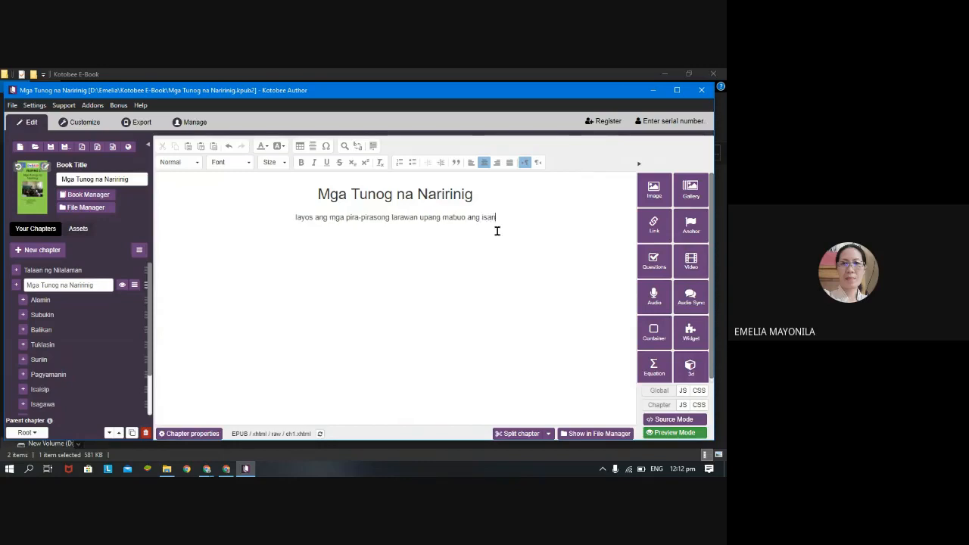
pyautogui.write('g lugar.')
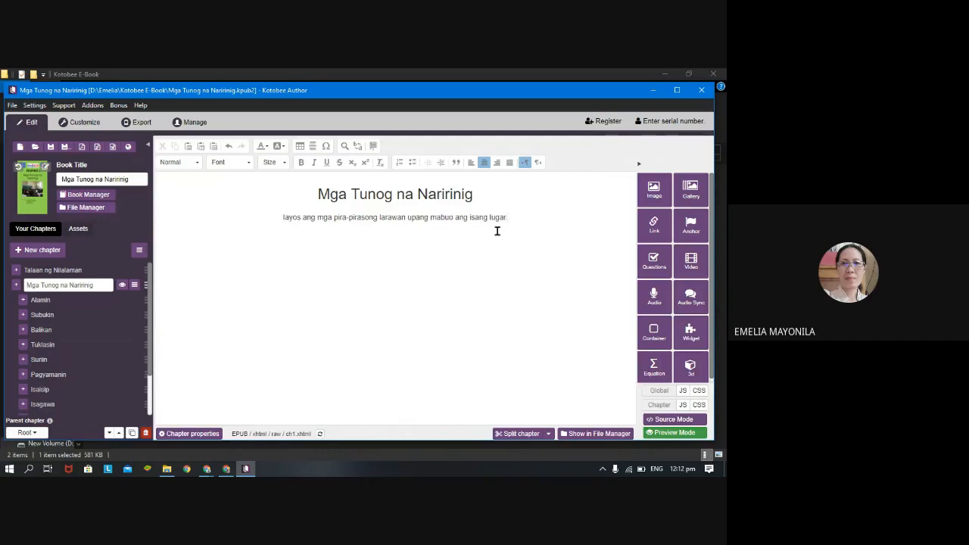
# Start adding a file for a popup widget and browse to the Widgets folder on the D: drive.
pyautogui.click(683, 339)
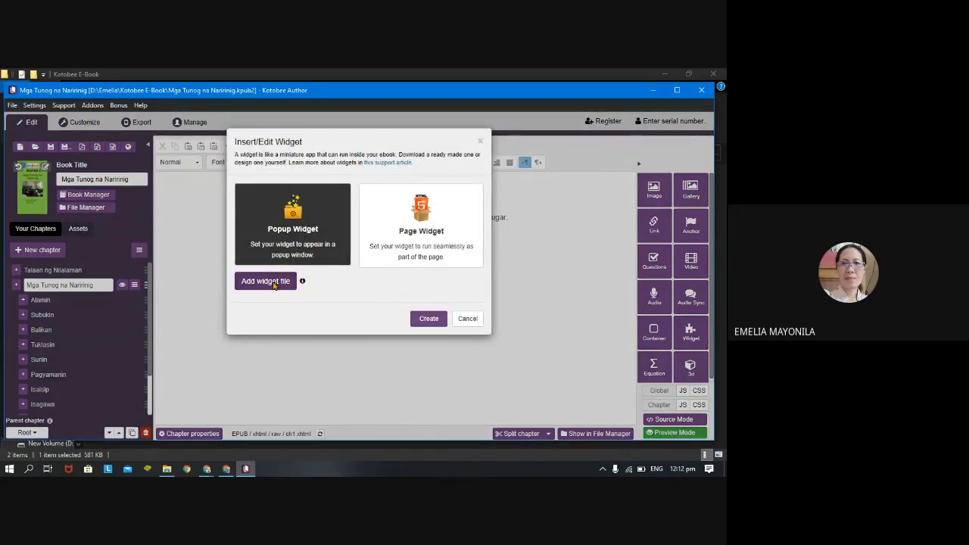
pyautogui.click(273, 283)
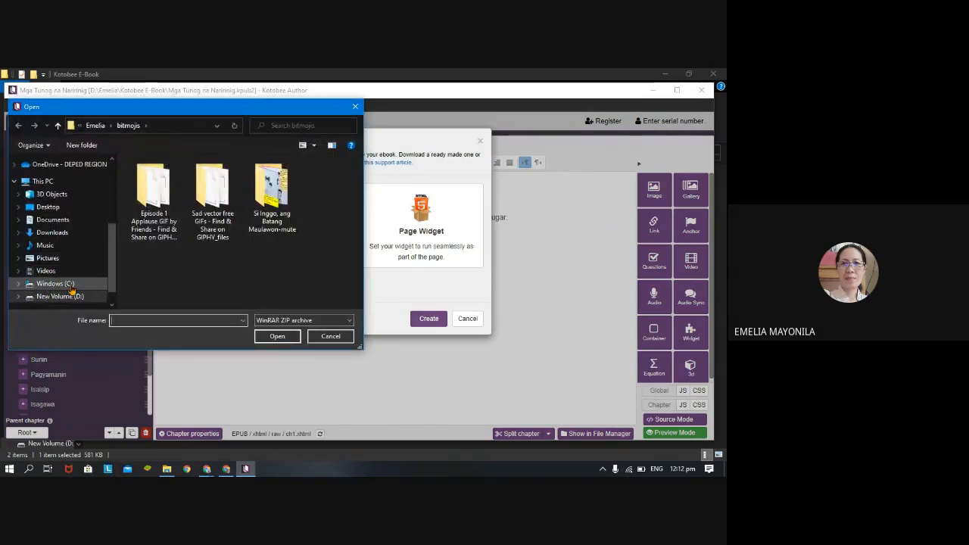
pyautogui.scroll(-1, 79, 265)
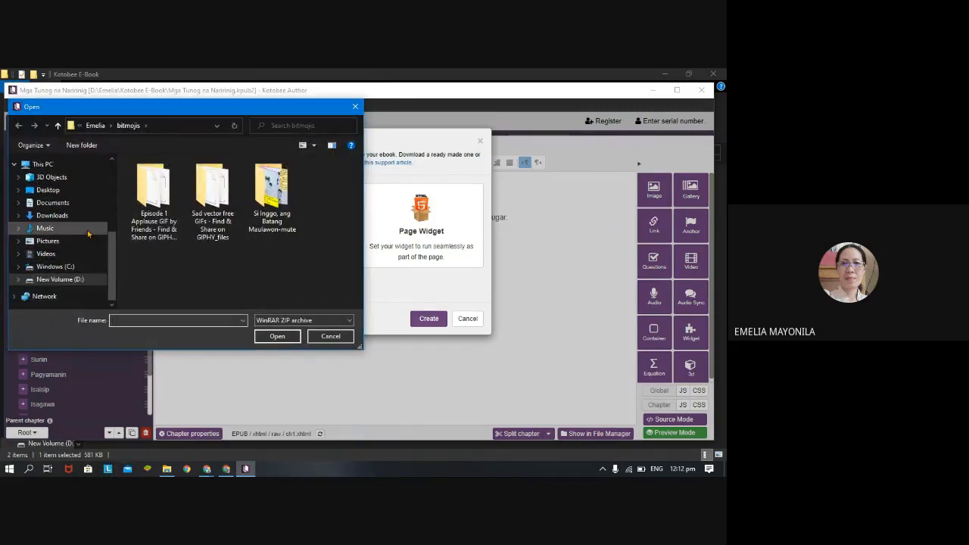
pyautogui.scroll(2, 83, 229)
pyautogui.click(74, 221)
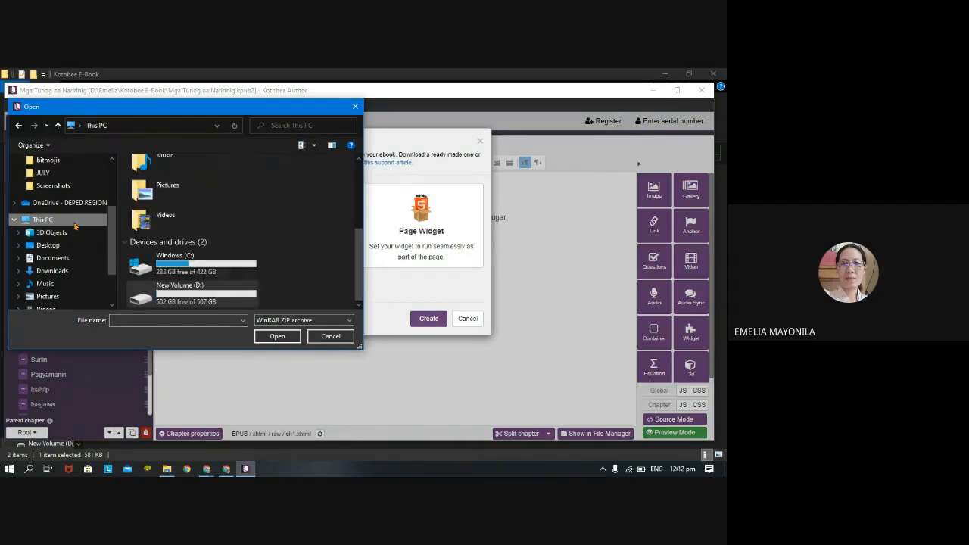
pyautogui.doubleClick(182, 289)
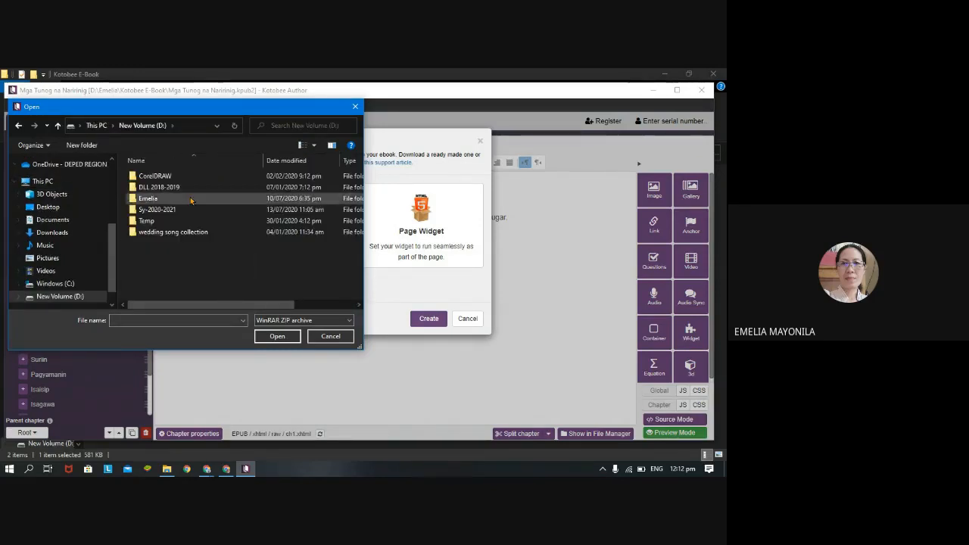
pyautogui.doubleClick(190, 200)
pyautogui.scroll(-2, 205, 246)
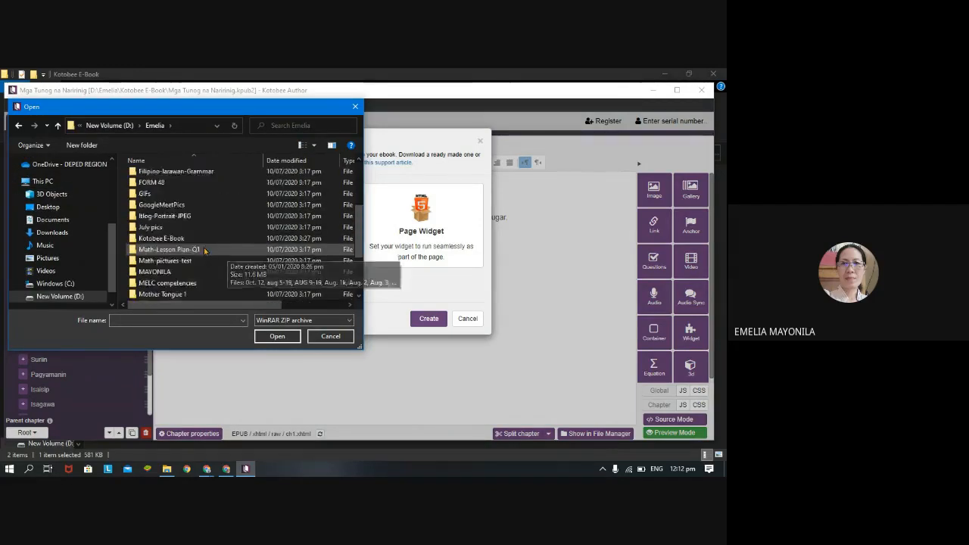
pyautogui.scroll(-2, 205, 249)
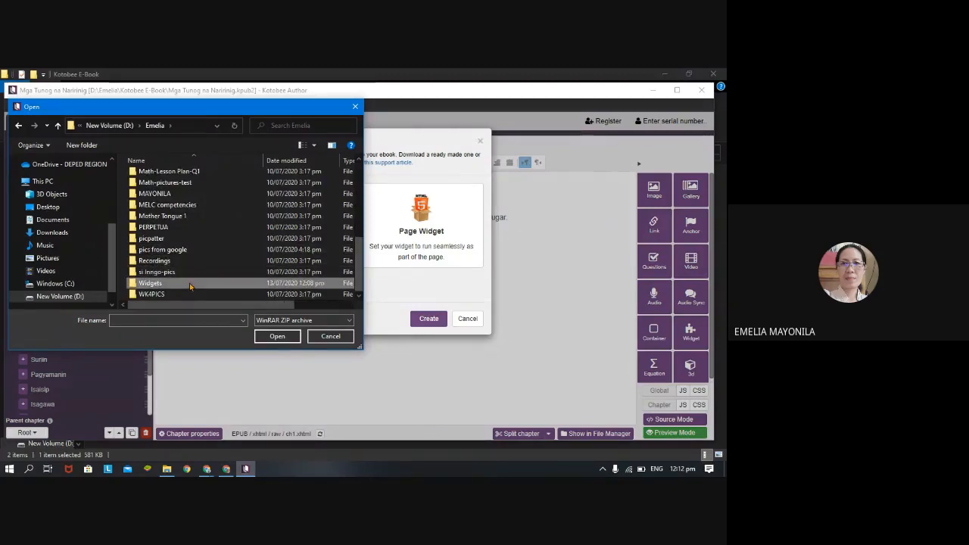
pyautogui.doubleClick(190, 284)
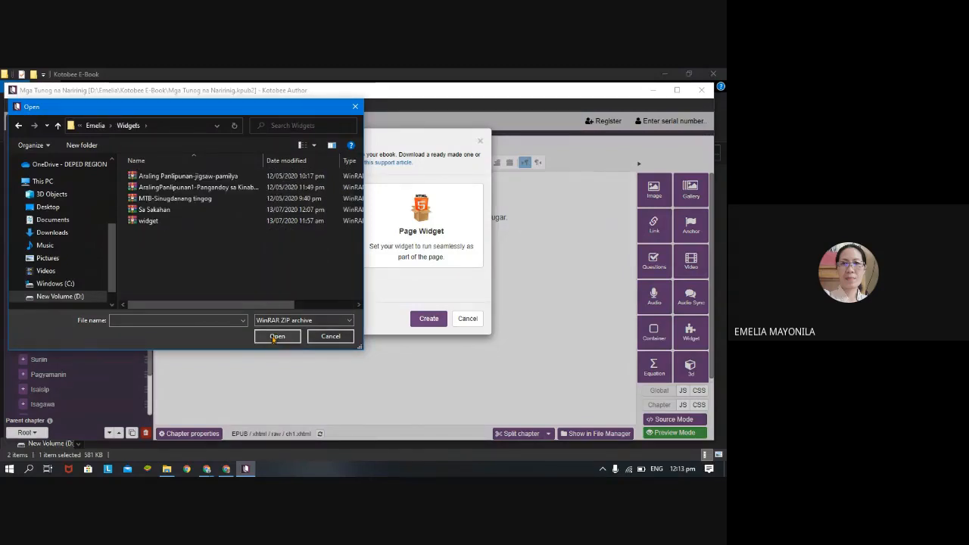
# Choose the file named widget and create the popup widget below the instruction with its default settings.
pyautogui.click(171, 223)
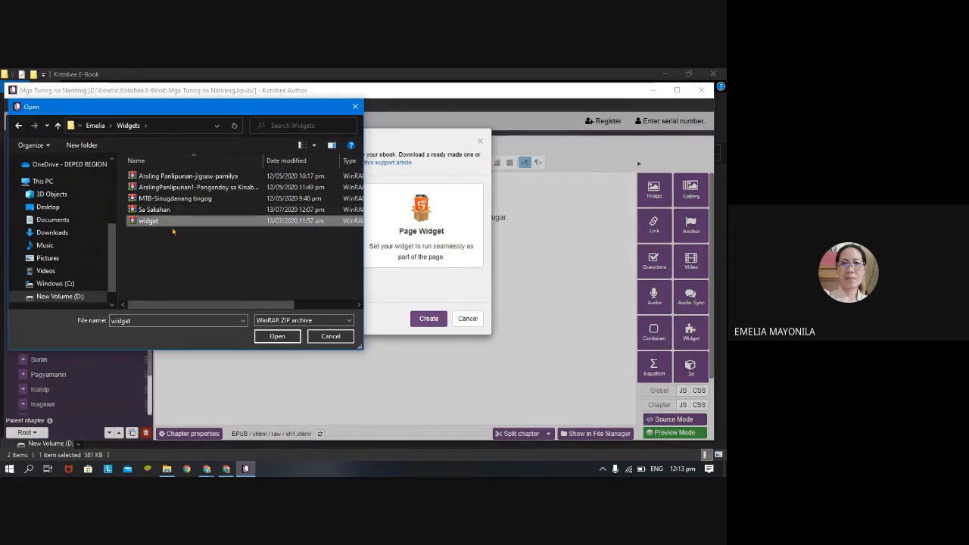
pyautogui.click(277, 336)
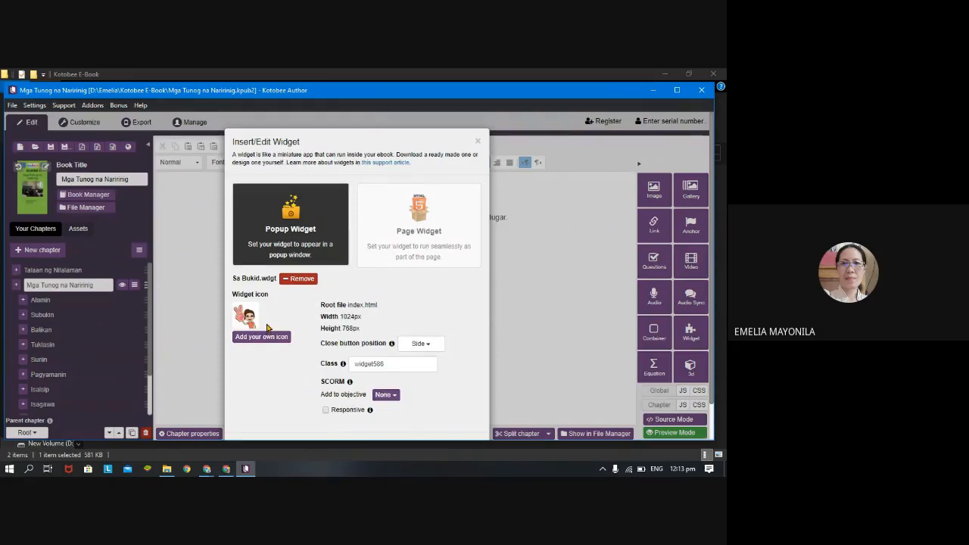
pyautogui.scroll(-1, 413, 369)
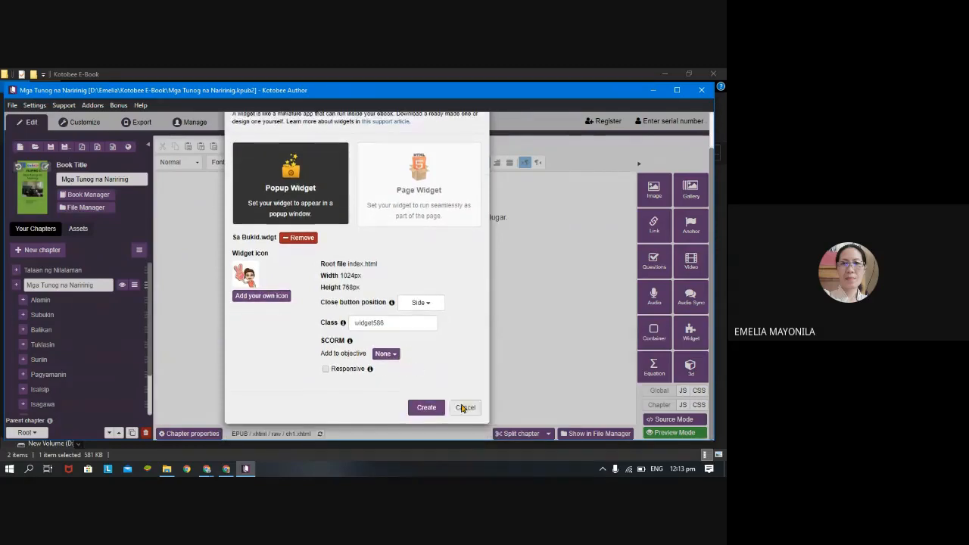
pyautogui.click(421, 409)
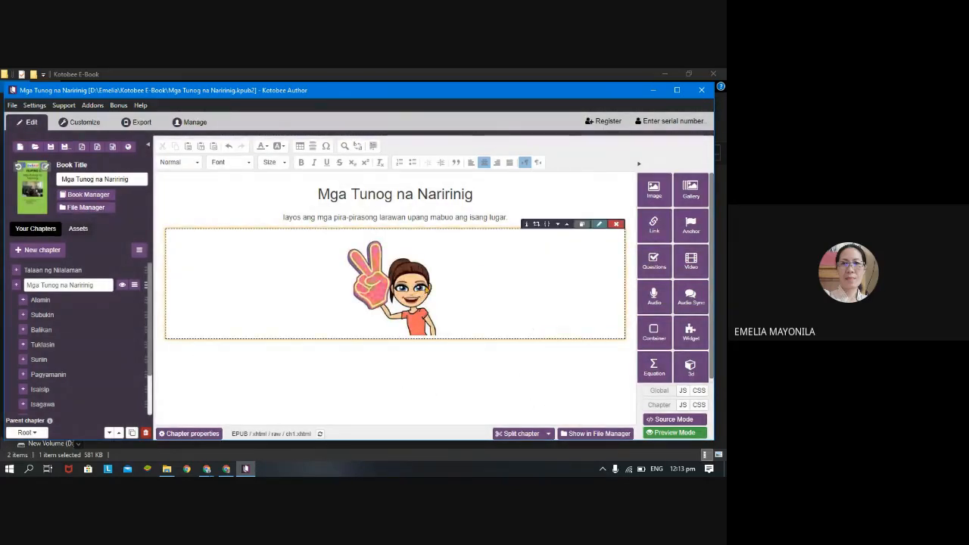
# Preview the chapter, open the Sa Bukid puzzle widget and spread its jigsaw pieces apart.
pyautogui.click(666, 433)
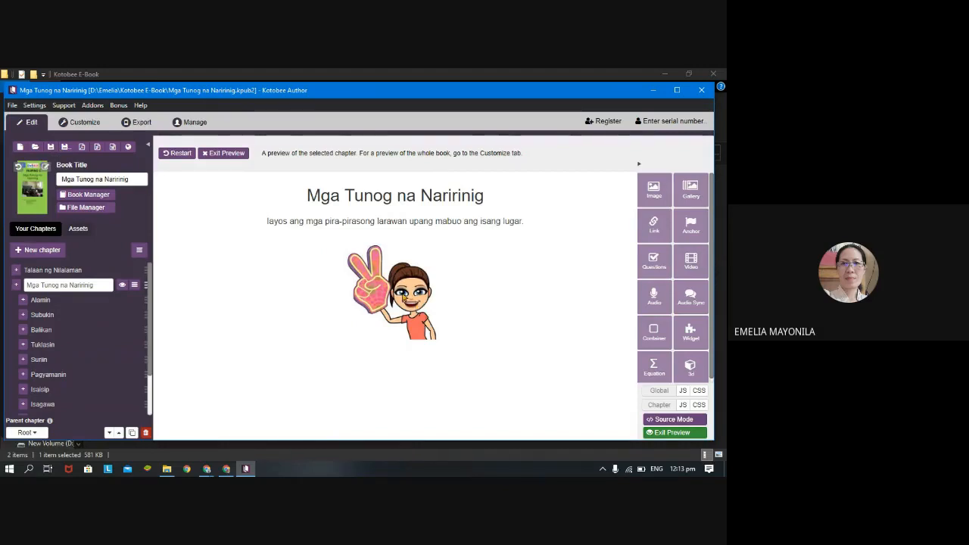
pyautogui.click(402, 298)
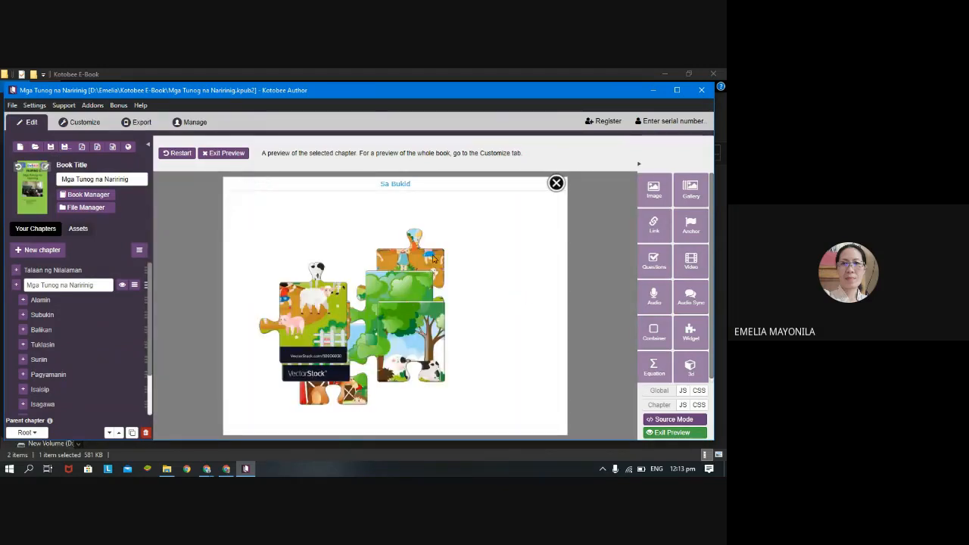
pyautogui.moveTo(430, 273); pyautogui.dragTo(509, 241)
pyautogui.moveTo(303, 293); pyautogui.dragTo(340, 250)
pyautogui.moveTo(427, 344); pyautogui.dragTo(492, 394)
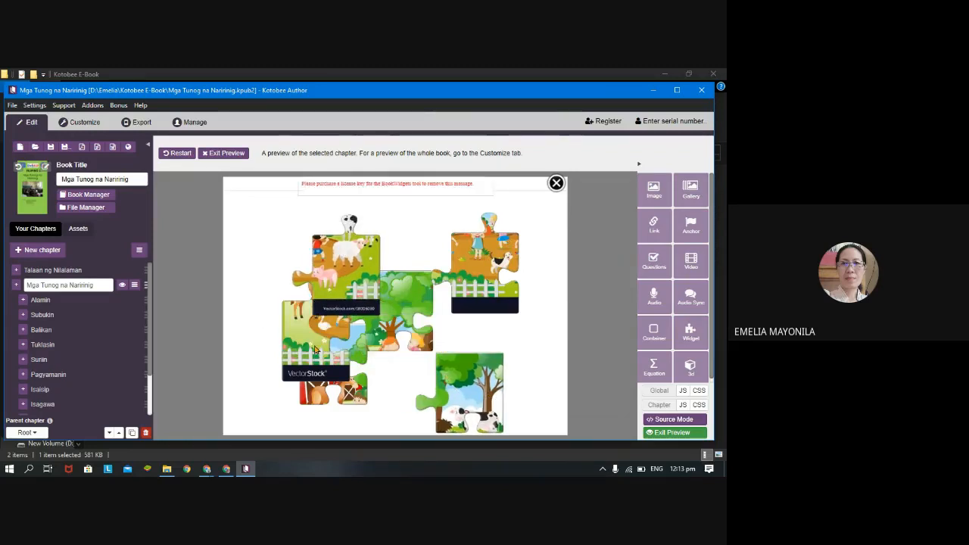
pyautogui.moveTo(308, 361); pyautogui.dragTo(247, 384)
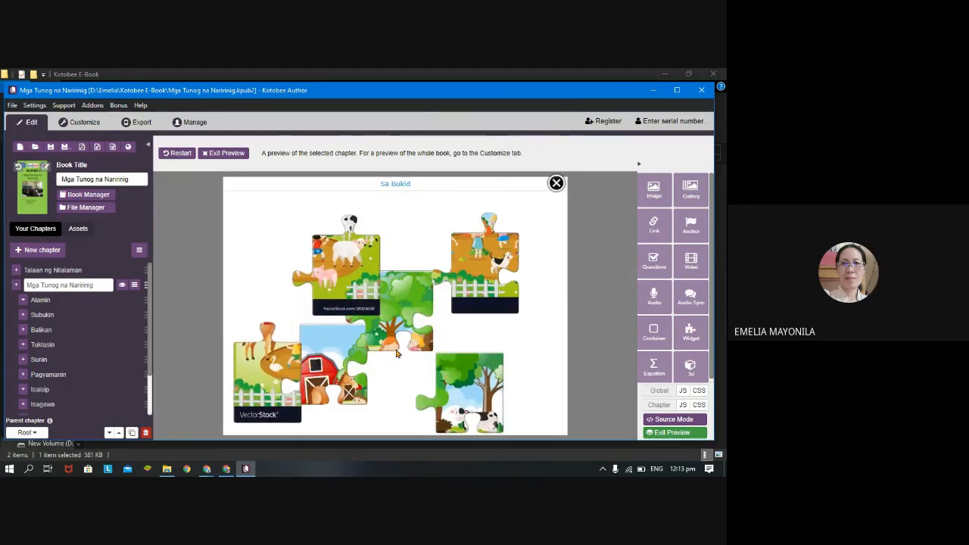
pyautogui.moveTo(352, 277); pyautogui.dragTo(306, 255)
pyautogui.moveTo(400, 303); pyautogui.dragTo(551, 354)
pyautogui.moveTo(449, 395); pyautogui.dragTo(360, 238)
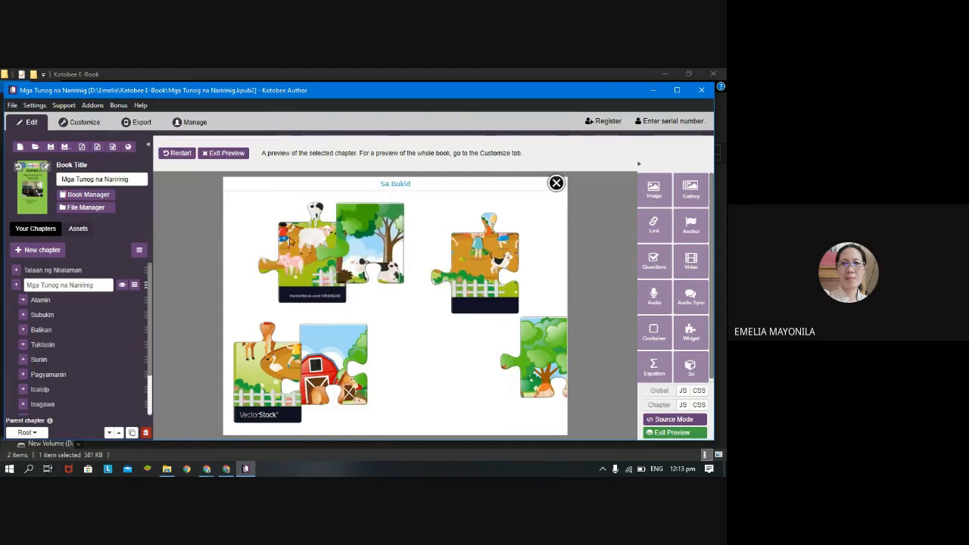
# Join the sheep piece beneath the cows-and-tree piece, set the duck piece beside them and clear the other pieces aside.
pyautogui.moveTo(289, 240); pyautogui.dragTo(348, 299)
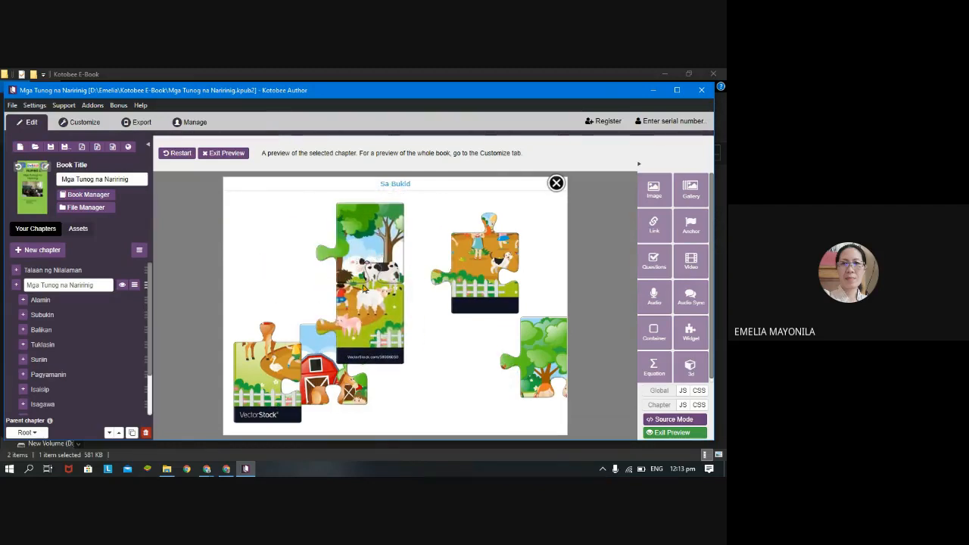
pyautogui.moveTo(382, 253); pyautogui.dragTo(441, 293)
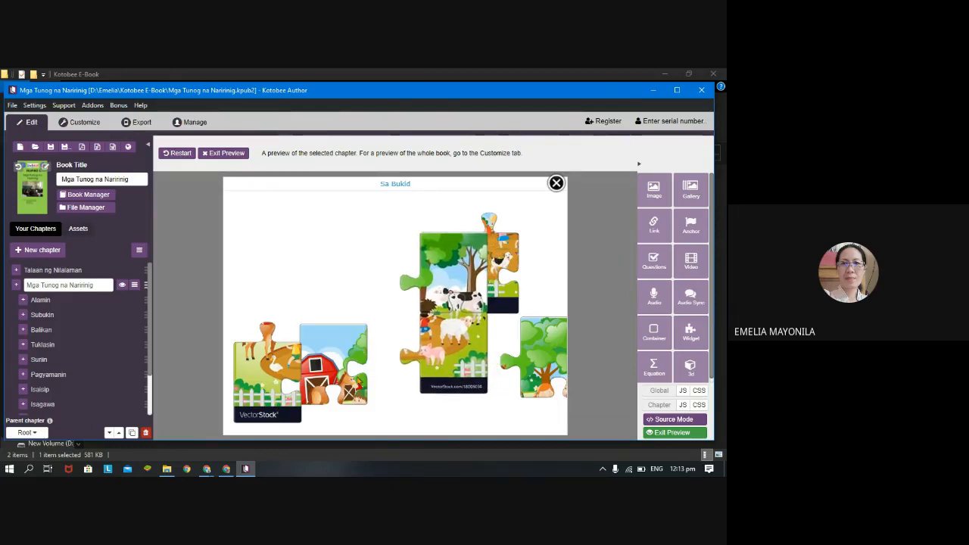
pyautogui.moveTo(329, 387); pyautogui.dragTo(278, 245)
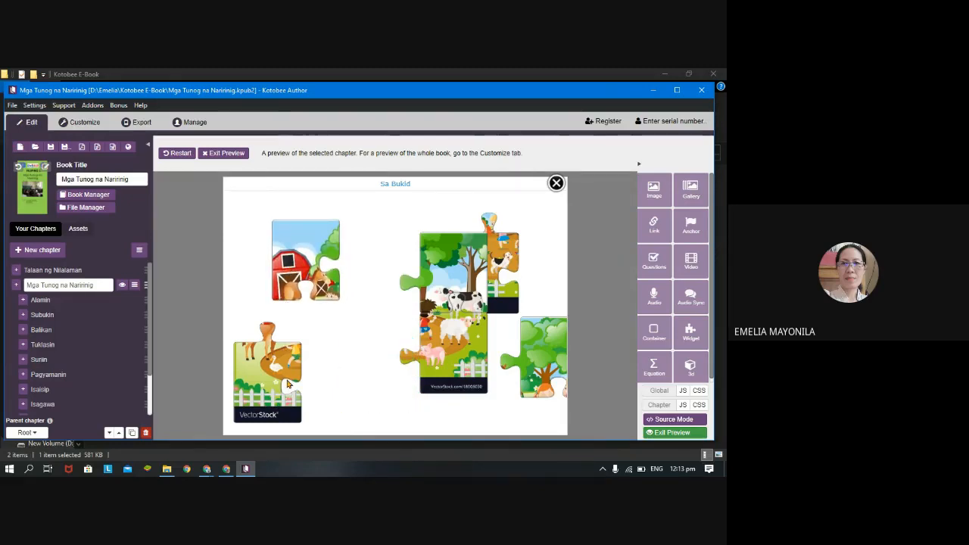
pyautogui.moveTo(287, 385); pyautogui.dragTo(407, 354)
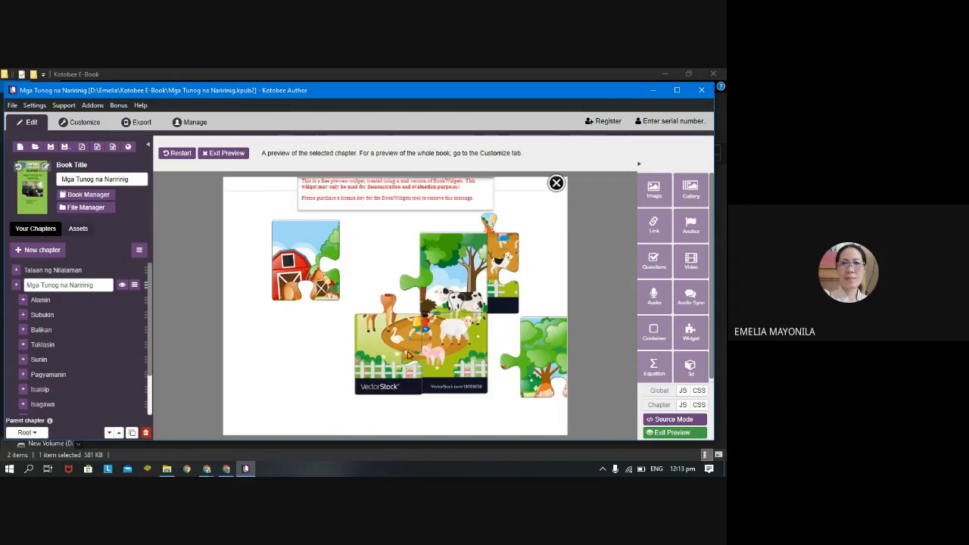
pyautogui.click(456, 327)
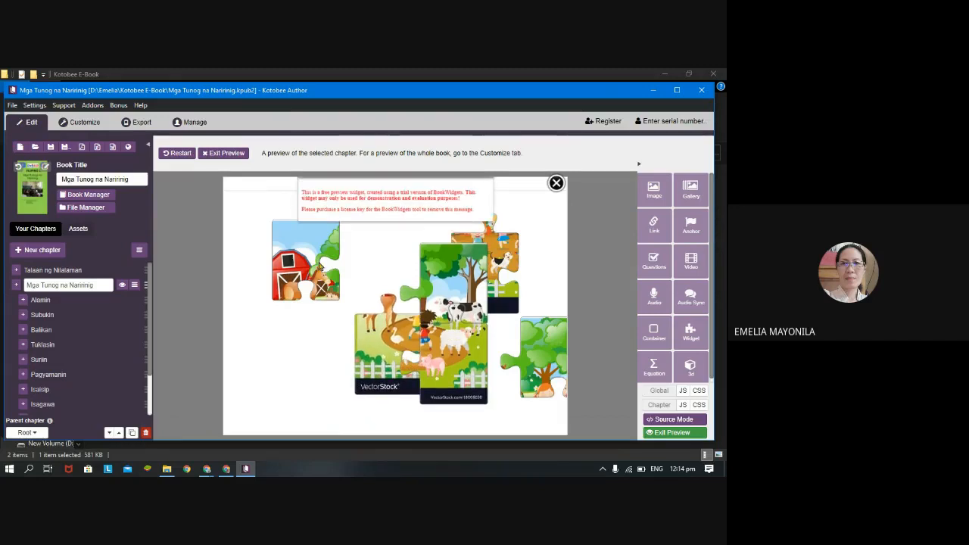
pyautogui.moveTo(319, 266); pyautogui.dragTo(318, 302)
pyautogui.moveTo(445, 329); pyautogui.dragTo(450, 319)
pyautogui.moveTo(514, 277); pyautogui.dragTo(540, 263)
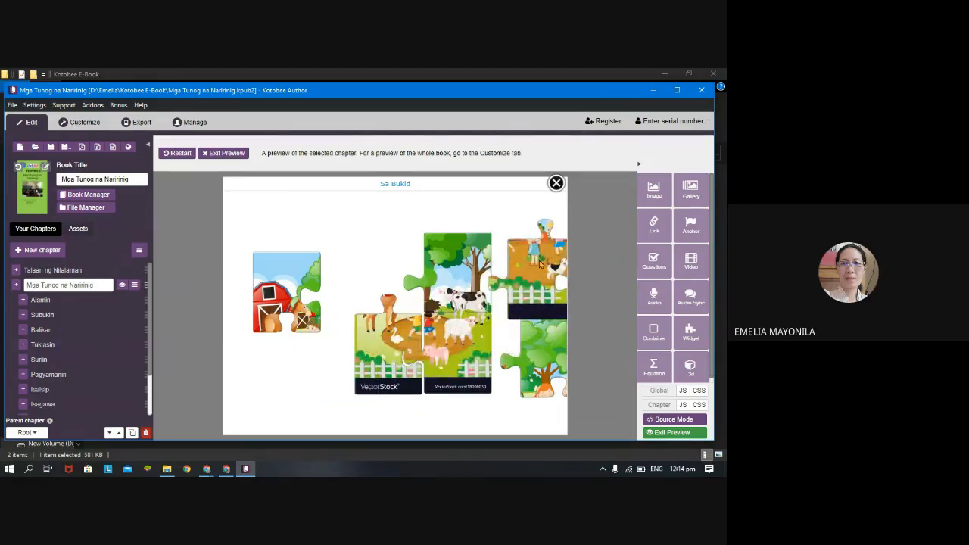
# Fit the middle tree, children and barn pieces into place to complete the Sa Bukid puzzle.
pyautogui.moveTo(273, 311); pyautogui.dragTo(279, 275)
pyautogui.moveTo(541, 369); pyautogui.dragTo(299, 369)
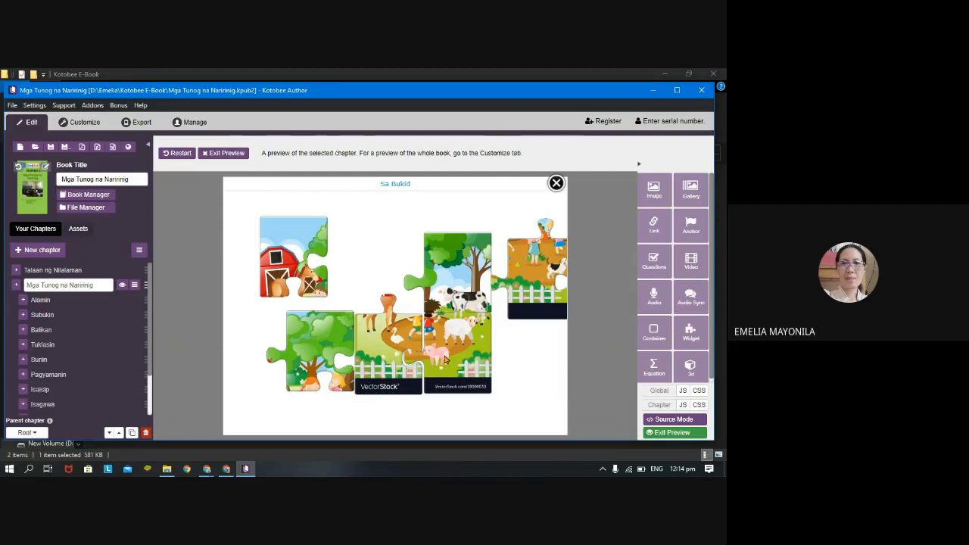
pyautogui.moveTo(346, 378); pyautogui.dragTo(363, 301)
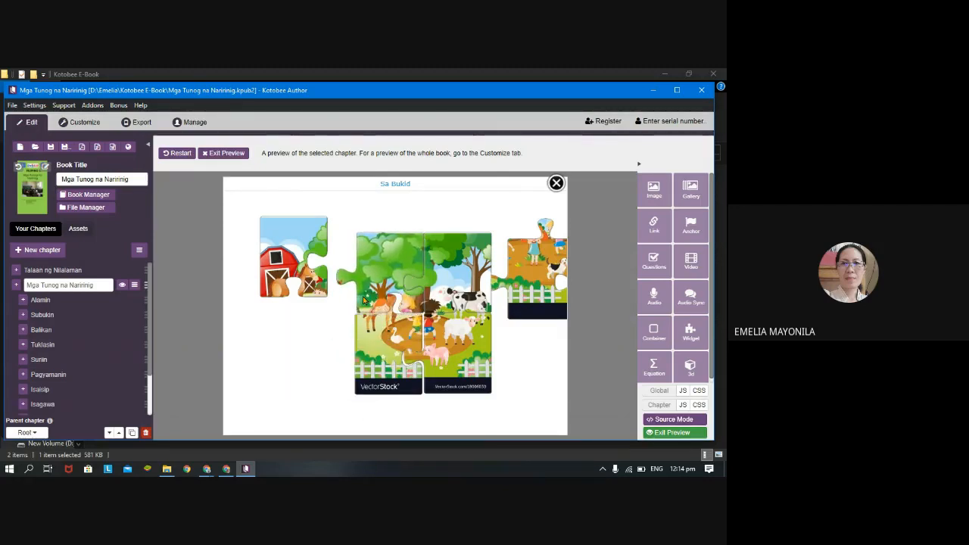
pyautogui.moveTo(402, 275); pyautogui.dragTo(414, 234)
pyautogui.moveTo(567, 258); pyautogui.dragTo(532, 281)
pyautogui.moveTo(393, 344); pyautogui.dragTo(393, 296)
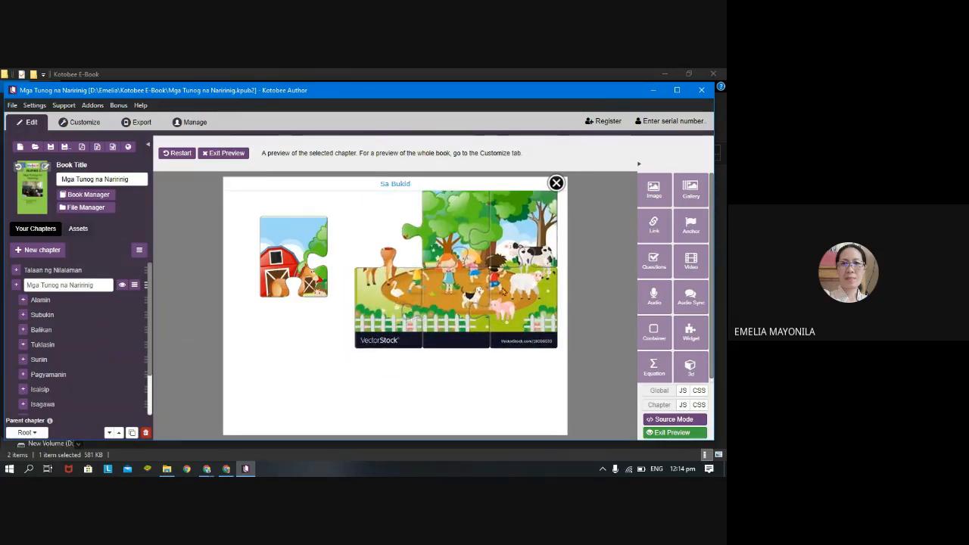
pyautogui.moveTo(499, 285); pyautogui.dragTo(453, 316)
pyautogui.moveTo(276, 256); pyautogui.dragTo(326, 256)
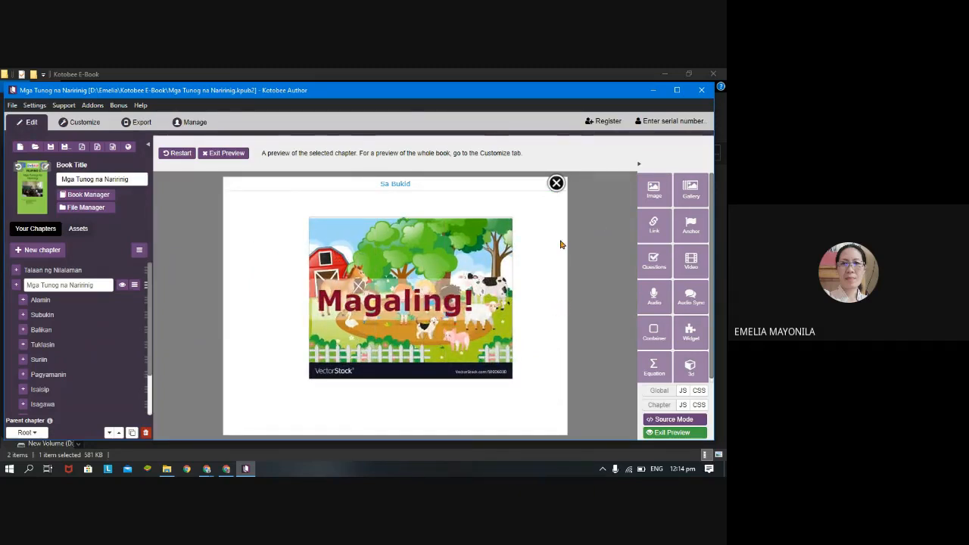
# Close the completed puzzle and exit the chapter preview.
pyautogui.click(556, 186)
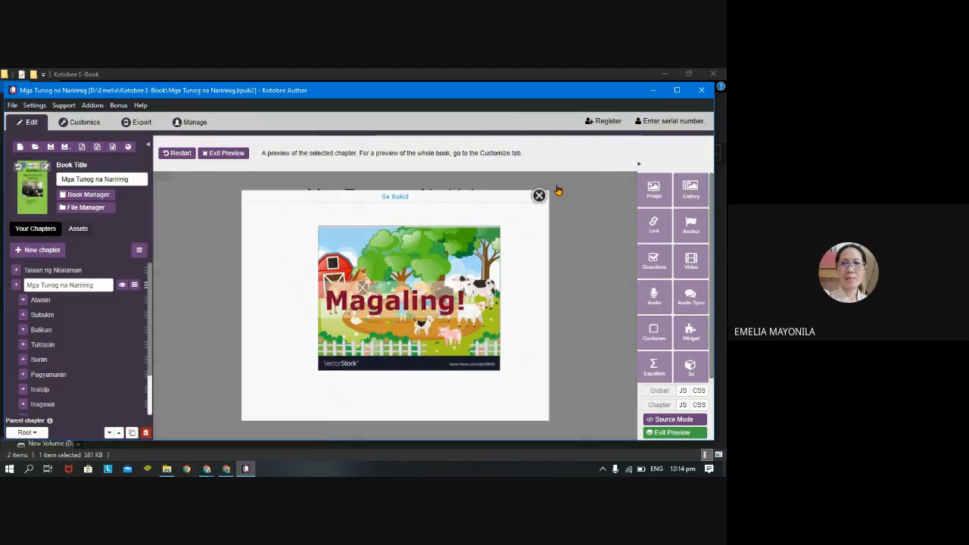
pyautogui.click(558, 190)
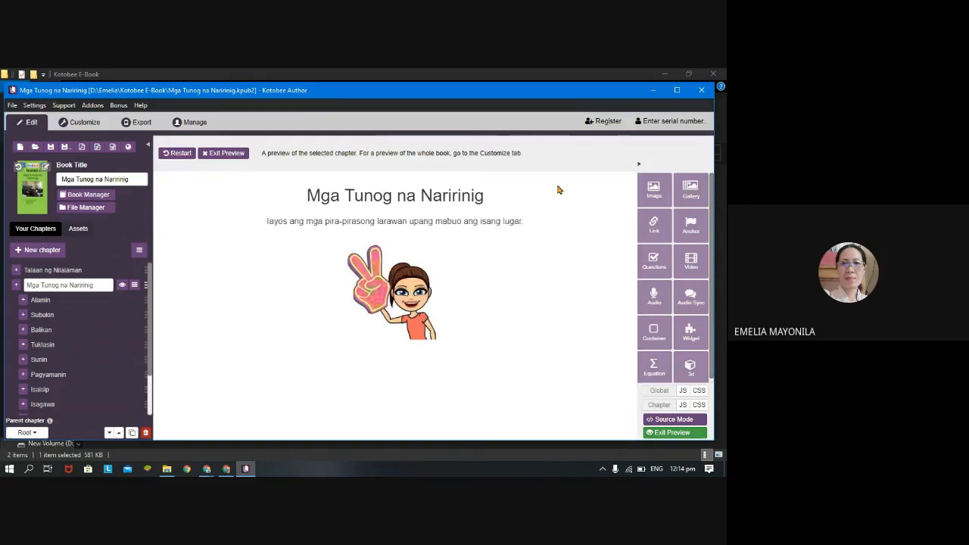
pyautogui.click(671, 432)
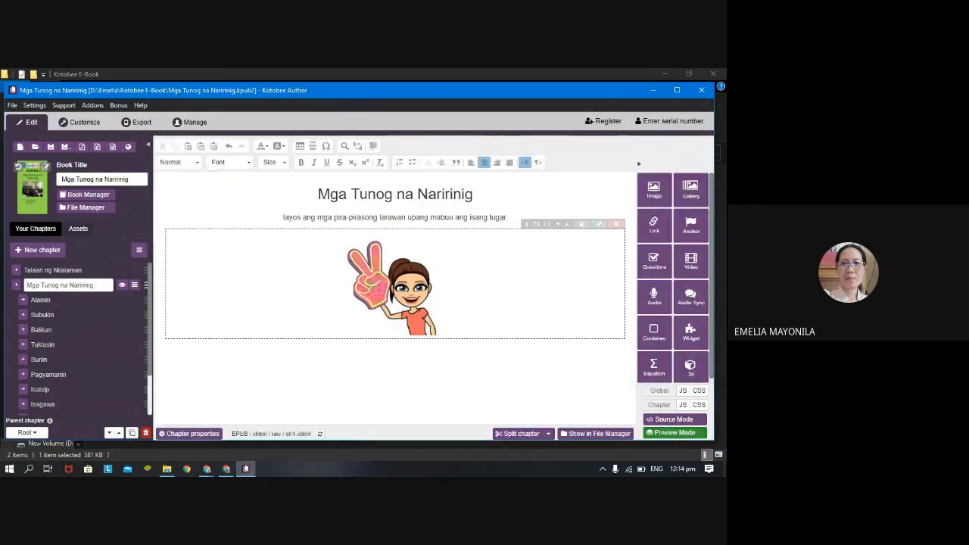
pyautogui.click(225, 469)
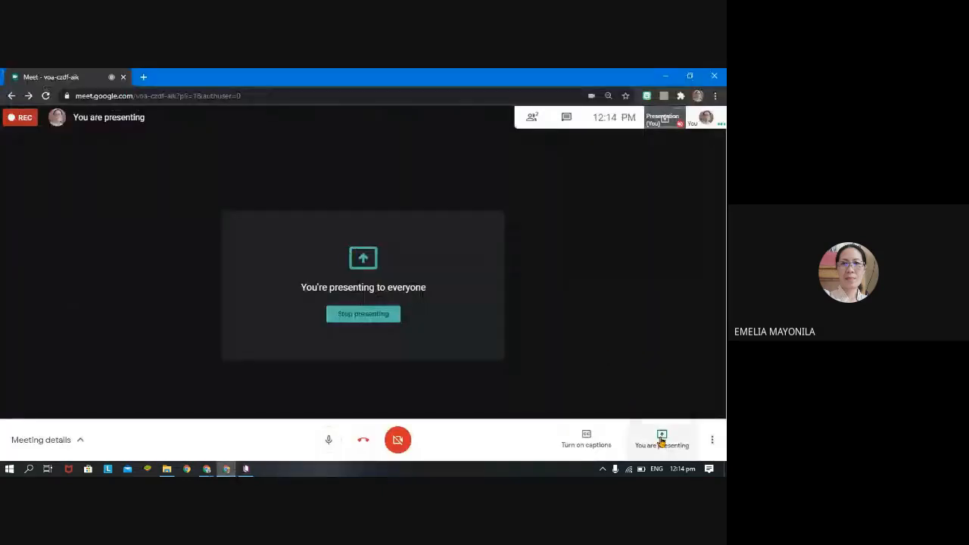
pyautogui.click(710, 443)
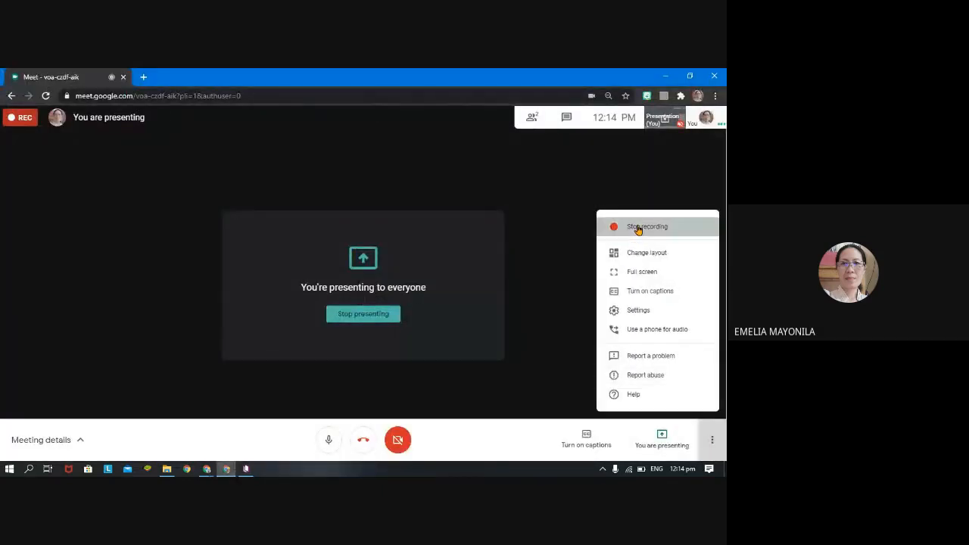
pyautogui.click(637, 227)
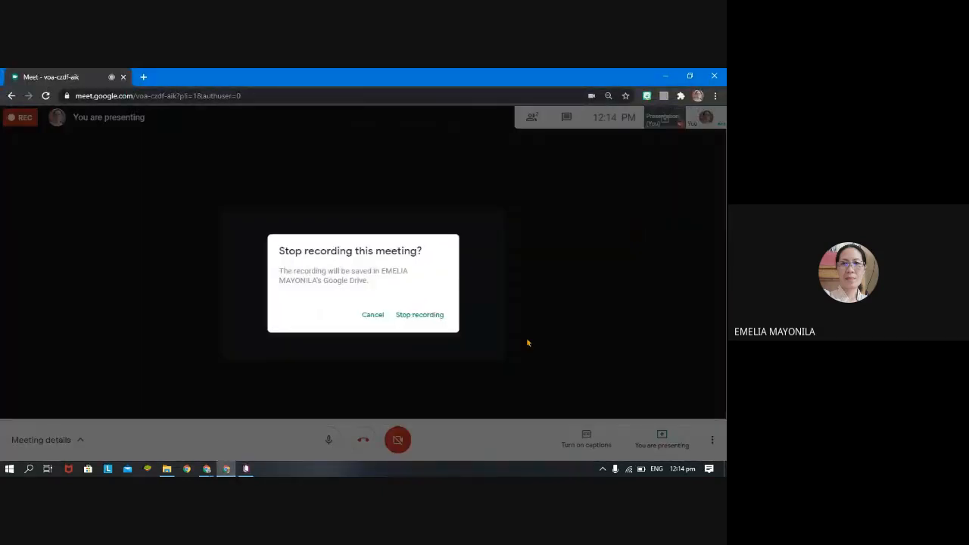
pyautogui.click(371, 318)
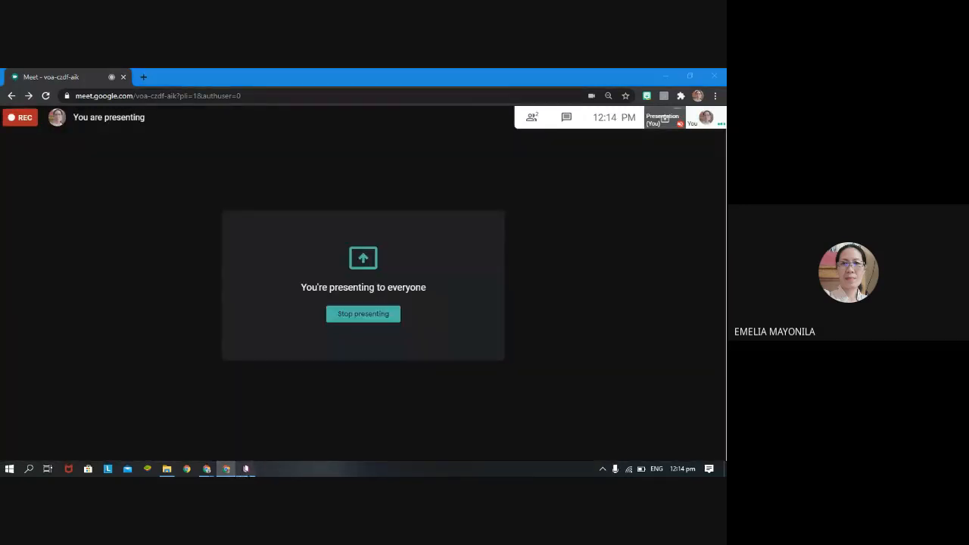
pyautogui.click(246, 469)
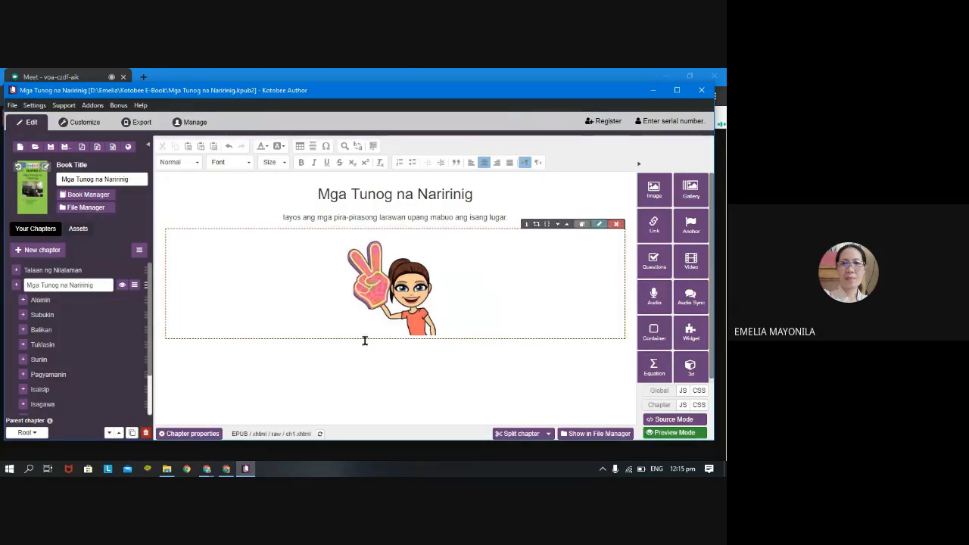
# Save the Mga Tunog na Naririnig book and close Kotobee Author.
pyautogui.click(51, 146)
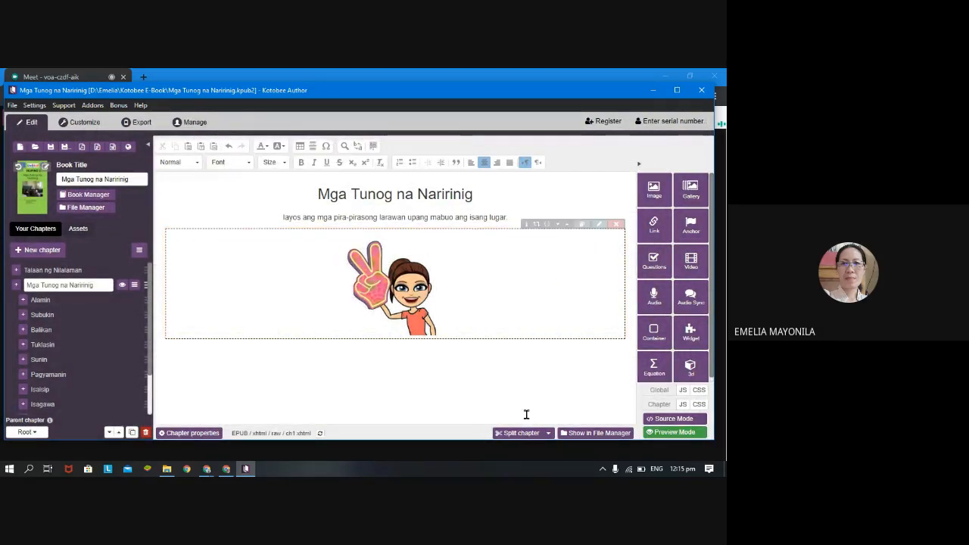
pyautogui.click(373, 354)
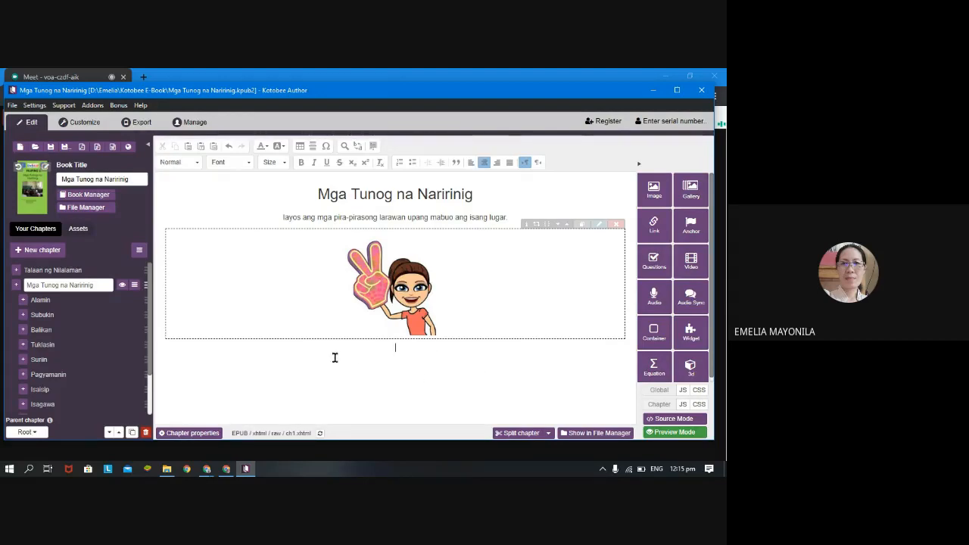
pyautogui.click(396, 399)
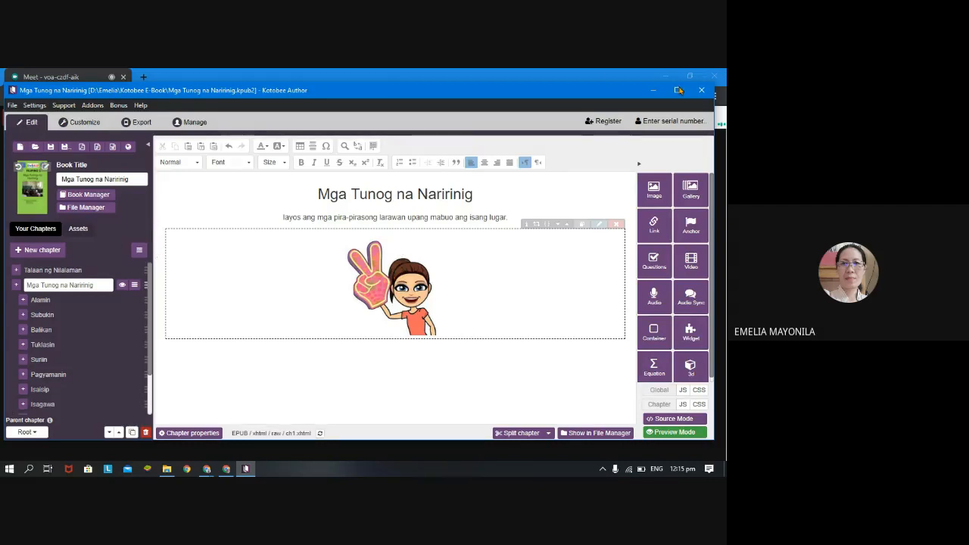
pyautogui.click(701, 91)
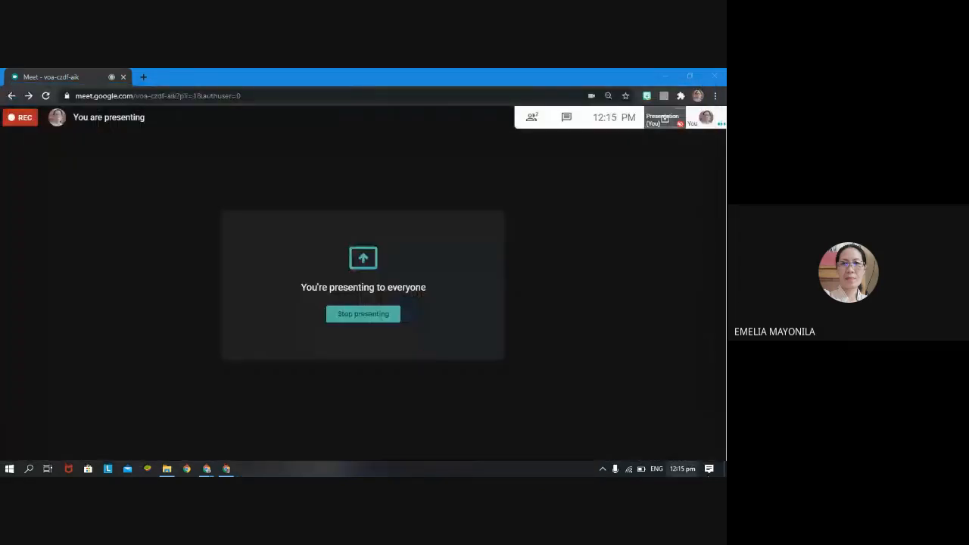
# Open the additional options of the Google Meet call.
pyautogui.click(712, 441)
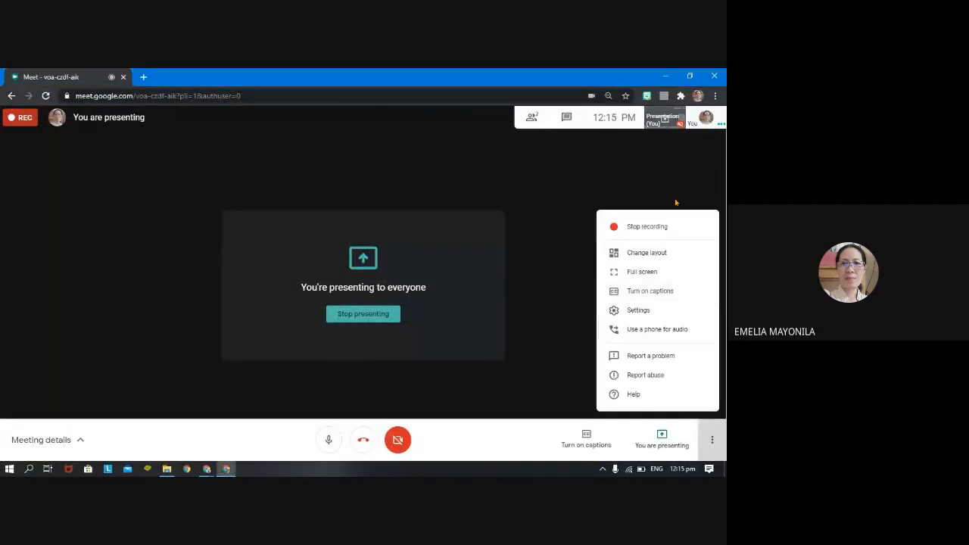